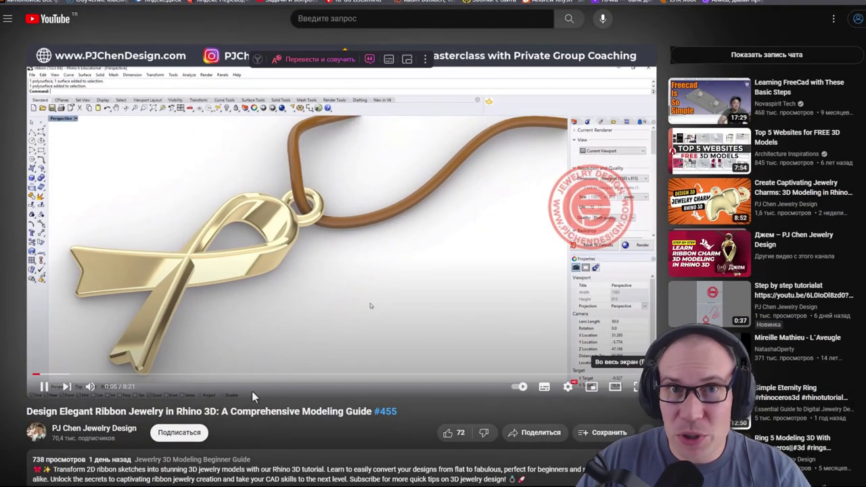
- Skim the ribbon jewelry tutorial video, sampling its curve, surface and finished-charm modeling stages
click(119, 374)
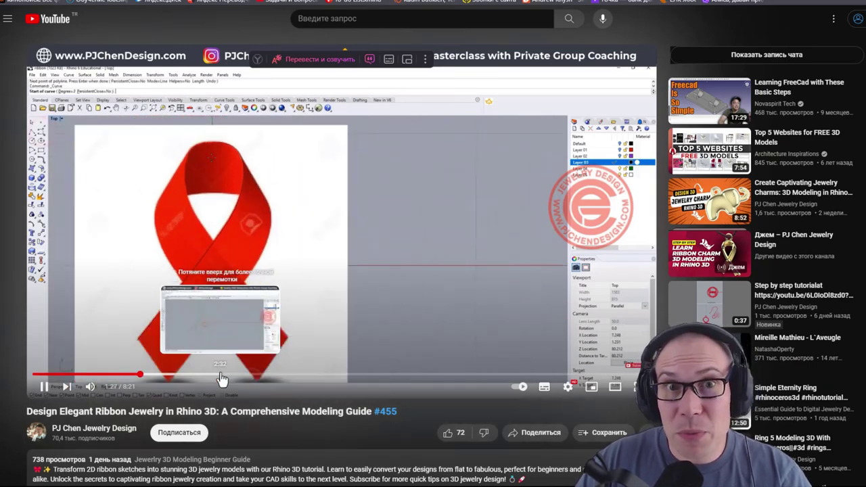
click(291, 374)
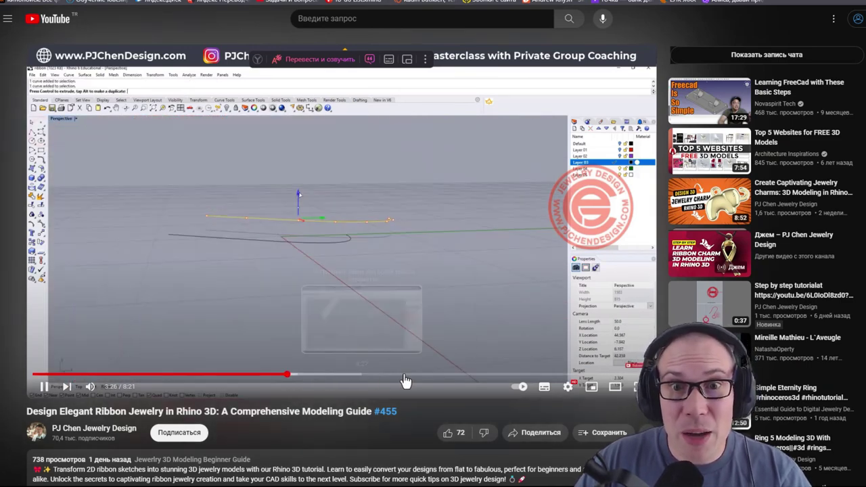
click(455, 374)
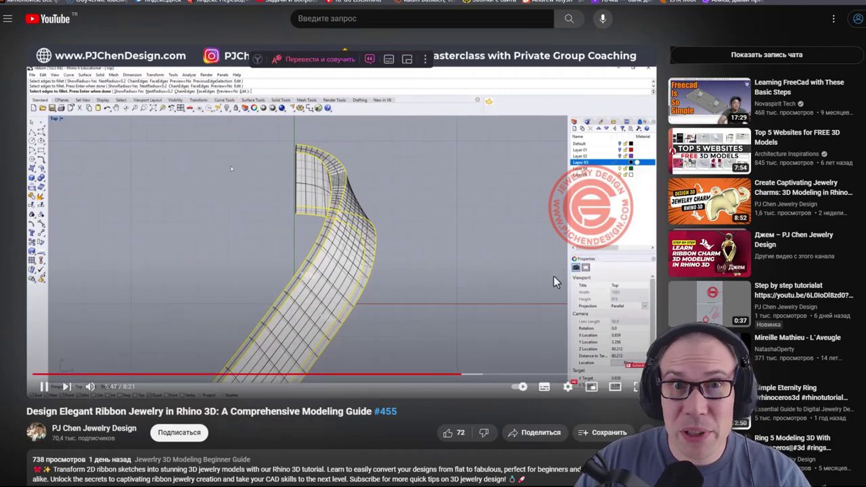
click(530, 375)
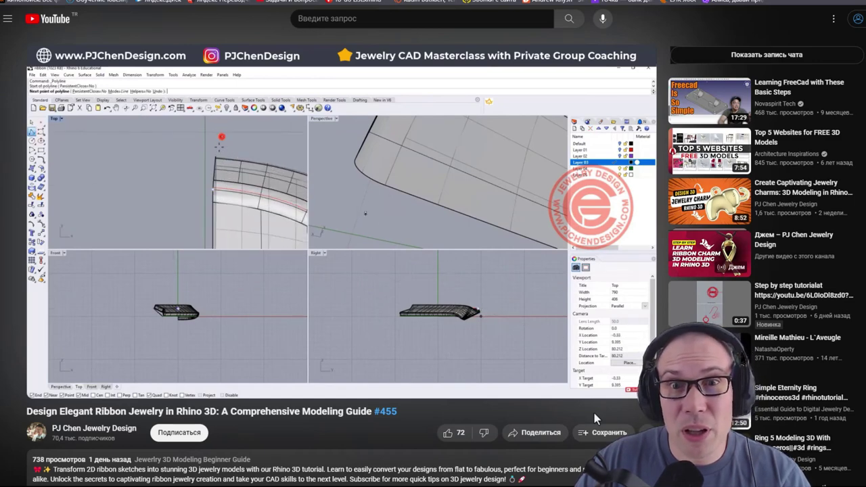
click(586, 374)
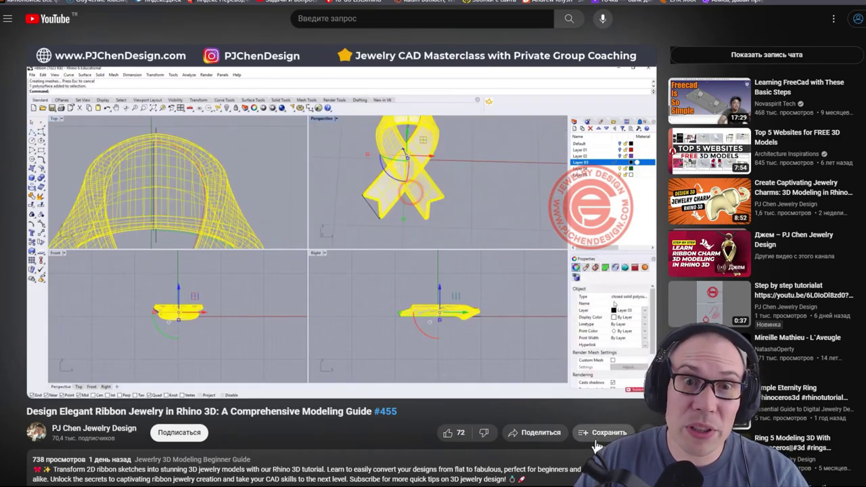
click(595, 443)
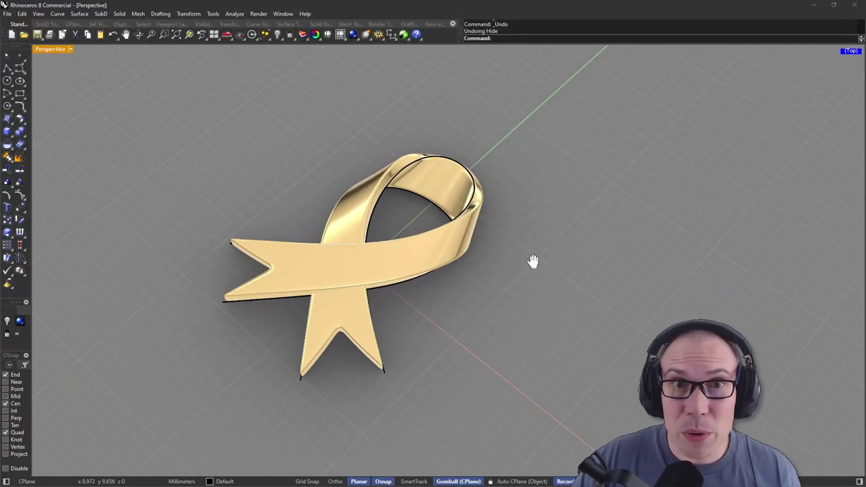
- Adjust the finished ribbon's loop by moving the control points of its guide curve at the loop's closed end
right_drag(532, 261, 532, 212)
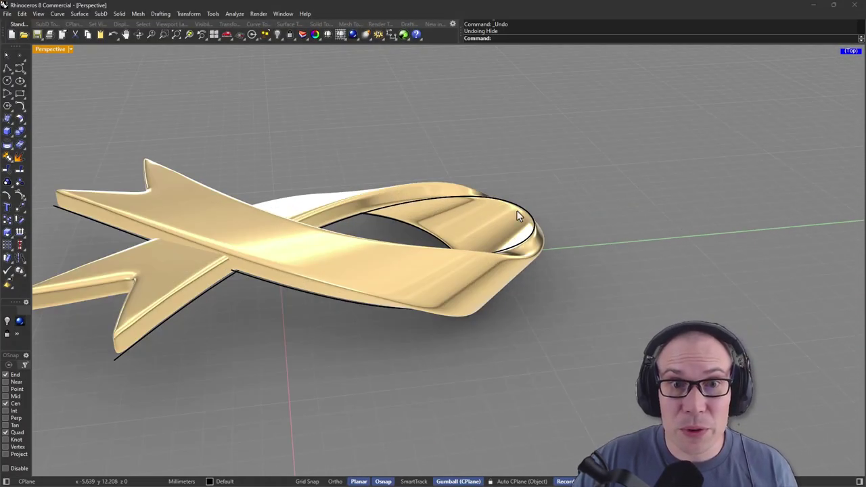
click(533, 216)
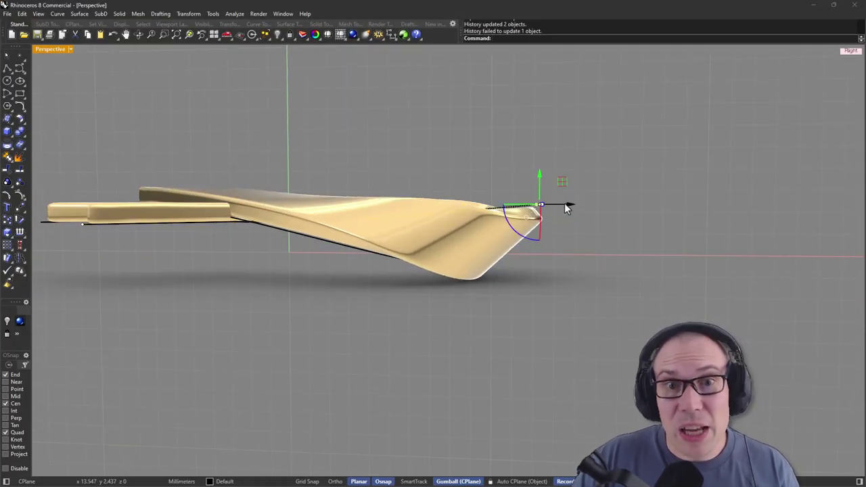
drag(564, 203, 422, 170)
right_drag(422, 170, 438, 223)
scroll(567, 287, down, 7)
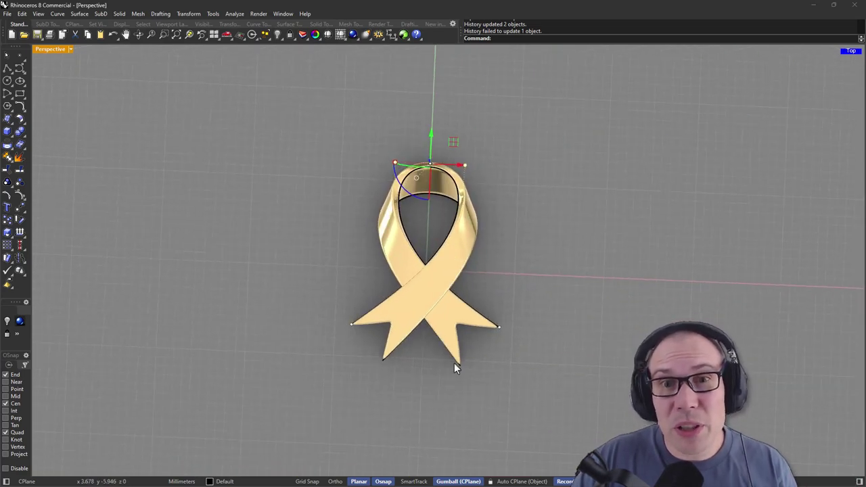
- Select both ribbon guide curves and narrow the loop by scaling its upper control points inward
scroll(468, 358, up, 6)
click(467, 359)
shift+click(274, 273)
scroll(514, 305, down, 4)
shift+right_drag(514, 305, 479, 364)
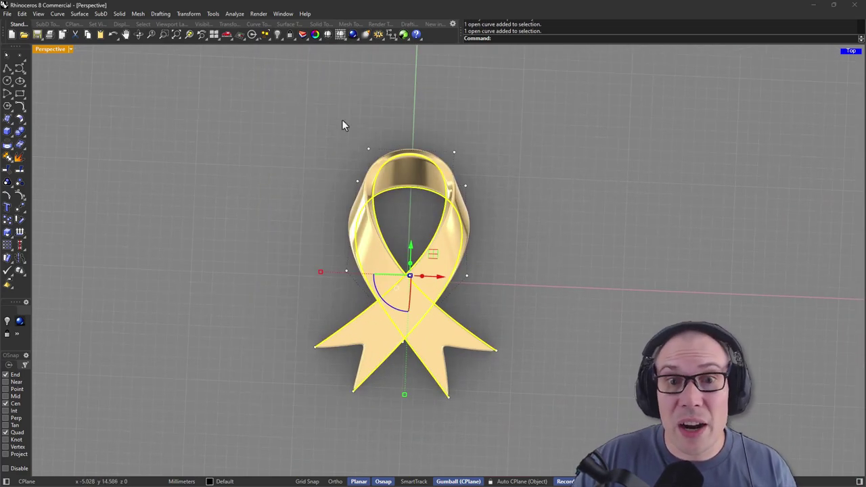
drag(341, 119, 492, 211)
drag(356, 165, 362, 167)
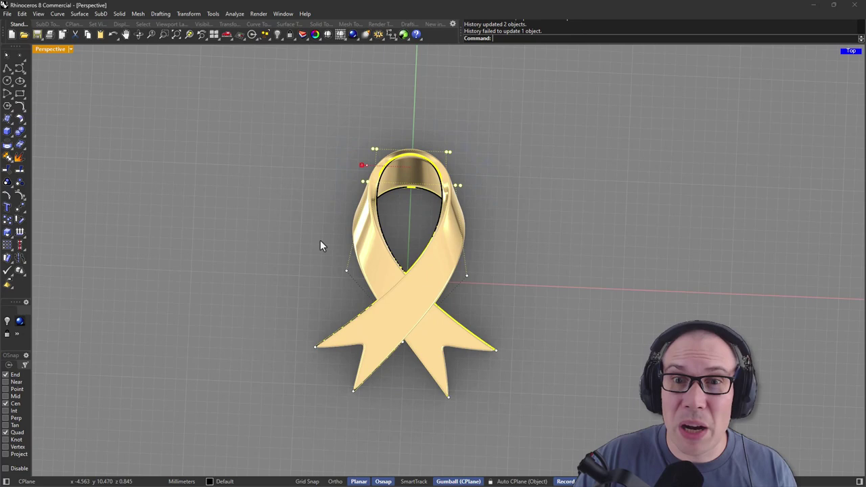
- Spread the control points at mid-height on both sides of the ribbon outward to widen it
drag(320, 241, 483, 296)
right_drag(451, 280, 457, 282)
drag(344, 259, 340, 259)
- Move the end control points of both ribbon tails diagonally to reposition the tail tips
drag(438, 406, 513, 359)
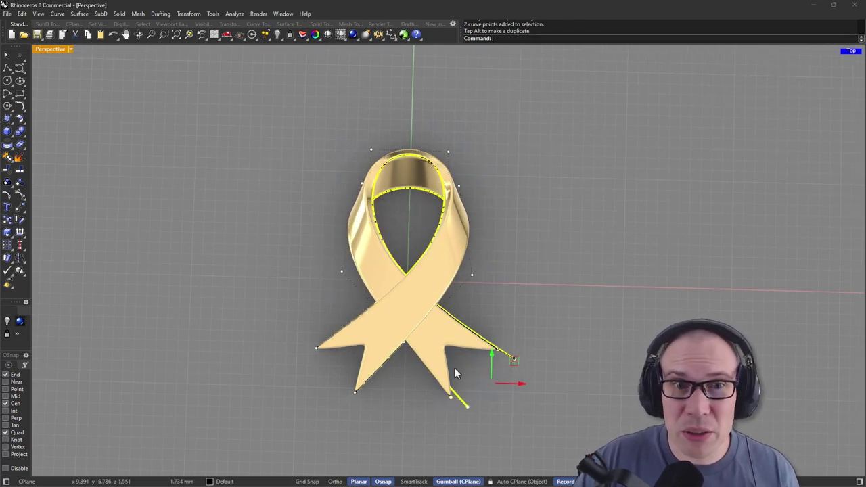
drag(303, 337, 367, 399)
drag(358, 349, 342, 362)
click(542, 306)
- Try moving the control points of a ribbon tail on both guide curves, and undo the move
right_drag(542, 305, 563, 260)
click(411, 415)
shift+click(349, 398)
right_drag(357, 401, 314, 350)
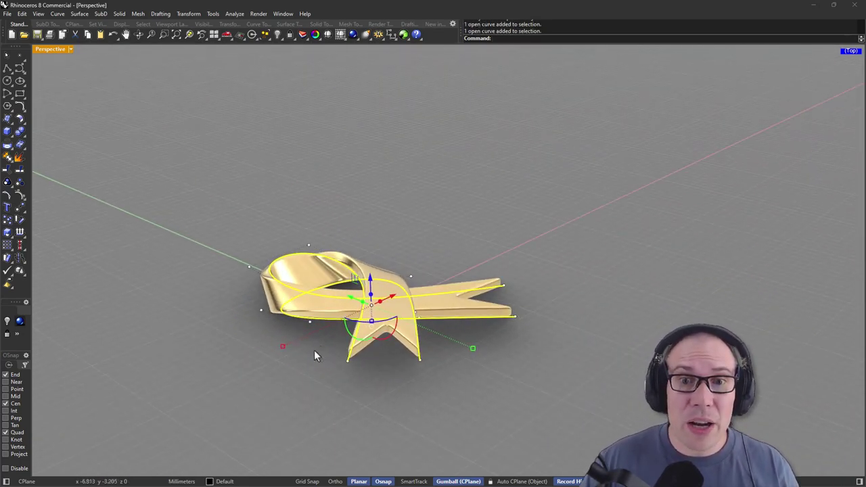
drag(314, 350, 431, 380)
right_drag(431, 380, 400, 332)
drag(385, 315, 386, 314)
right_drag(385, 313, 512, 324)
key(ctrl+z)
key(Escape)
right_drag(461, 245, 466, 183)
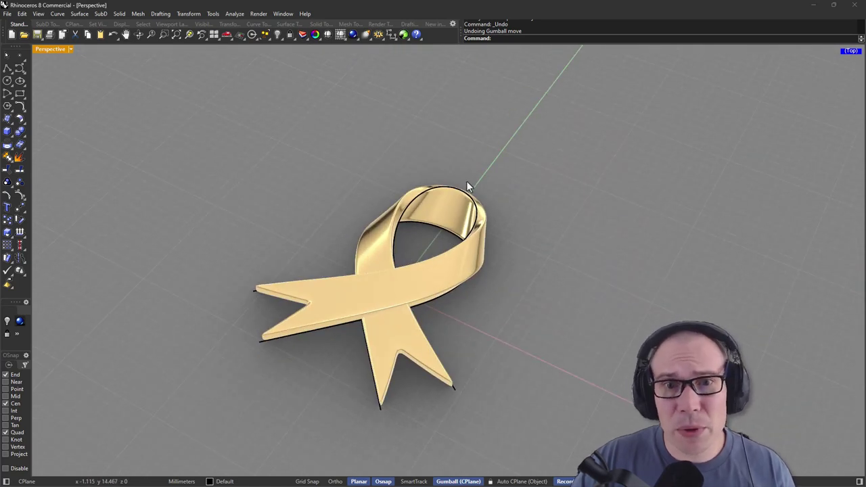
drag(466, 181, 438, 215)
right_drag(514, 230, 502, 222)
key(Escape)
- Show the control points of both guide curves and raise the ones at the loop's closed end
click(467, 294)
shift+click(469, 271)
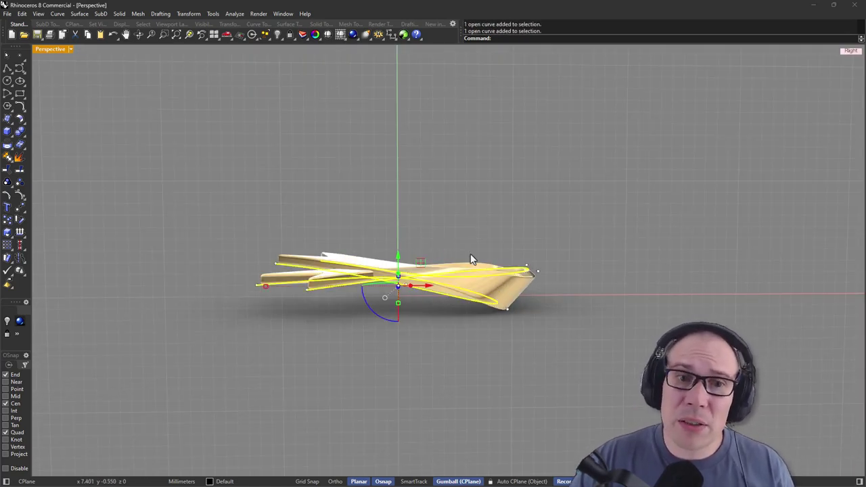
key(F10)
drag(549, 227, 487, 318)
right_drag(532, 264, 521, 263)
drag(518, 263, 568, 246)
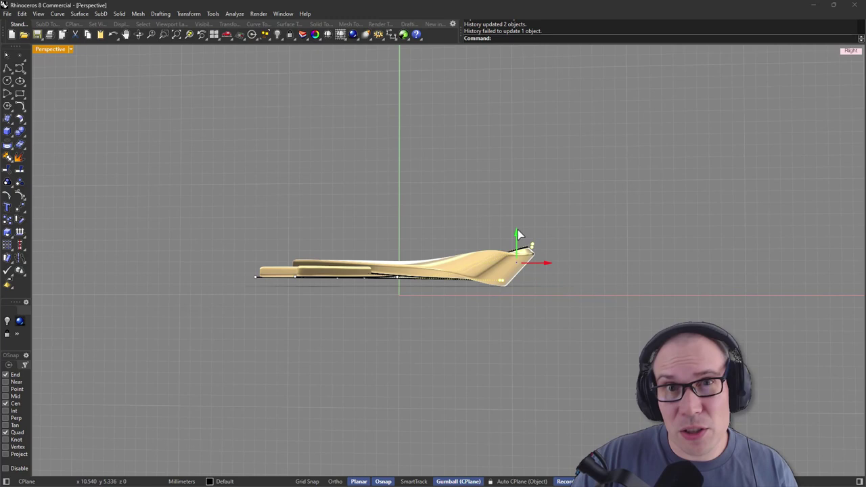
drag(518, 234, 517, 223)
drag(494, 278, 518, 293)
mouse_move(436, 291)
right_down()
mouse_move(524, 336)
mouse_move(442, 299)
right_up()
key(Escape)
key(Escape)
- Display the finished gold ribbon in Raytraced mode in the Perspective view
right_drag(575, 291, 558, 338)
shift+right_drag(557, 338, 475, 308)
click(70, 50)
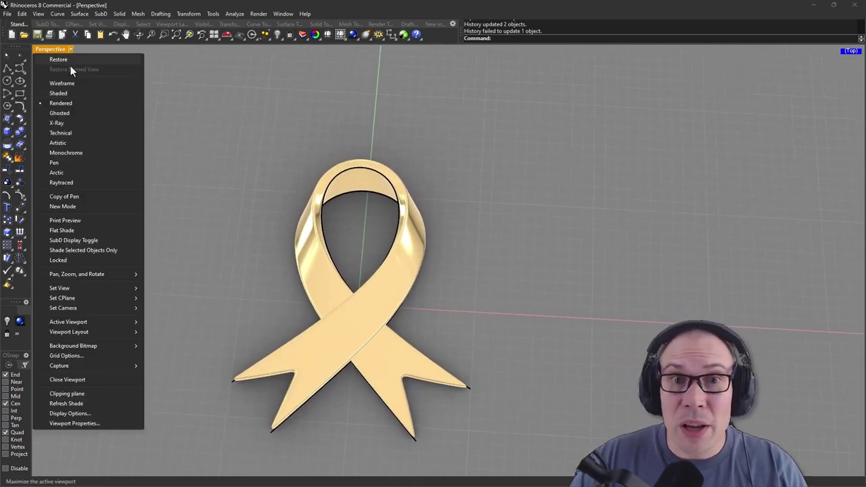
click(75, 182)
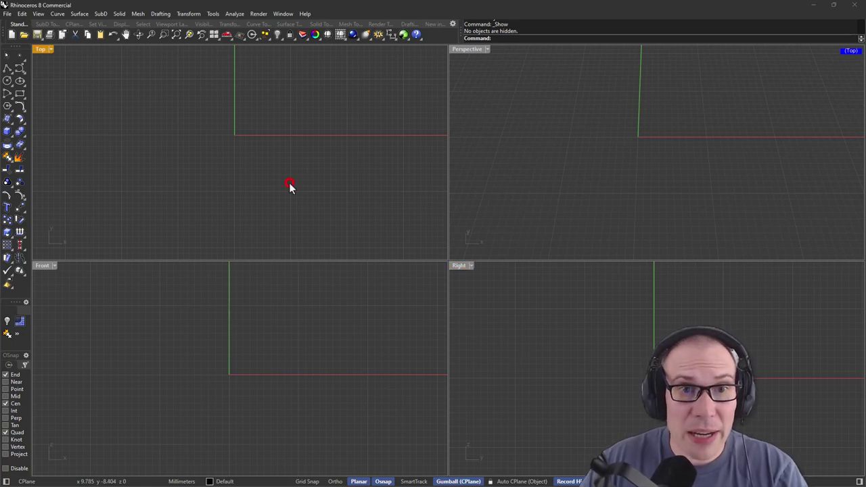
- Draw a long, narrow center rectangle at the origin (0) in the maximized Top view
double_click(41, 50)
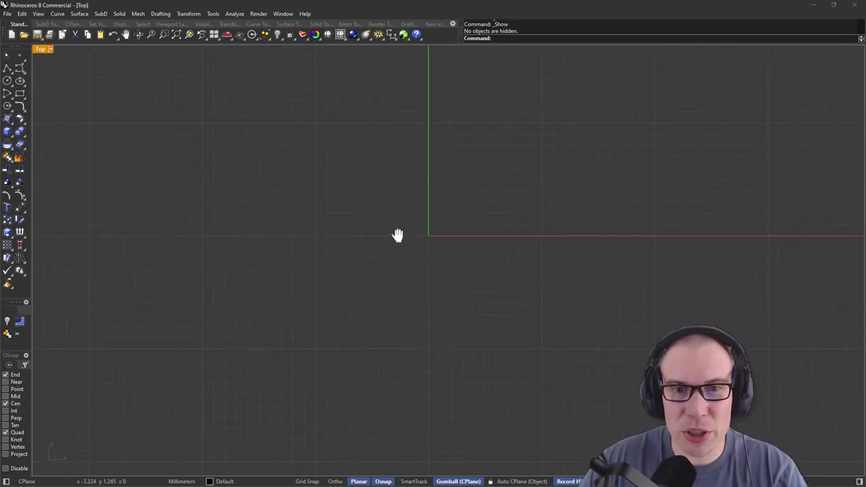
click(20, 94)
click(35, 110)
text(0)
key(Return)
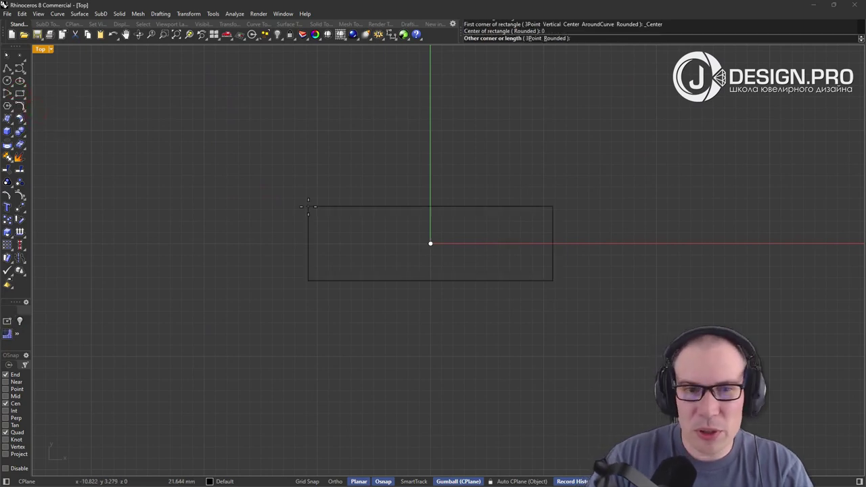
click(233, 228)
- Draw a diagonal line from the rectangle's upper-left corner inward to just below the horizontal axis
click(6, 69)
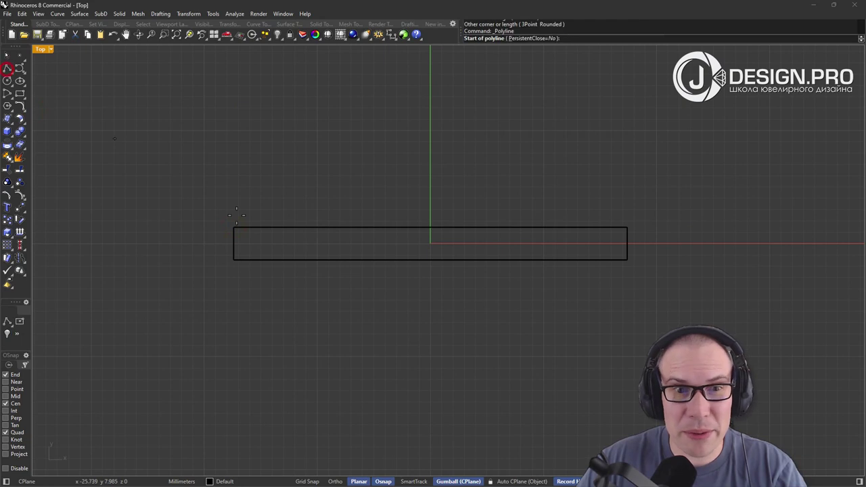
scroll(244, 247, up, 3)
click(210, 206)
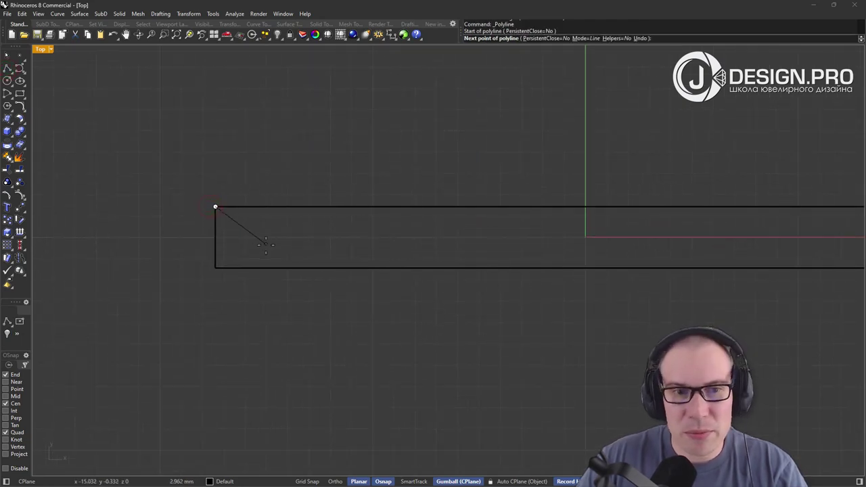
click(253, 243)
key(Return)
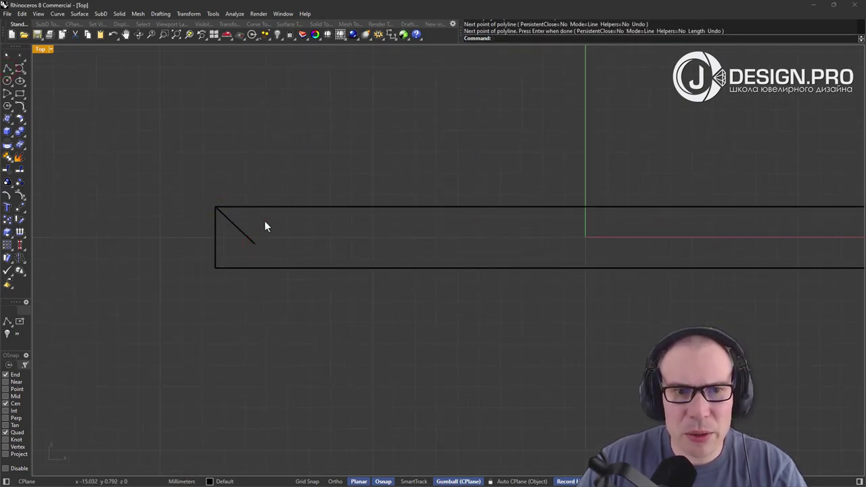
- Mirror the diagonal line across the horizontal axis through the origin (0) to form a V-notch
click(243, 231)
middle_click(351, 236)
click(351, 240)
scroll(351, 237, down, 4)
text(0)
key(Return)
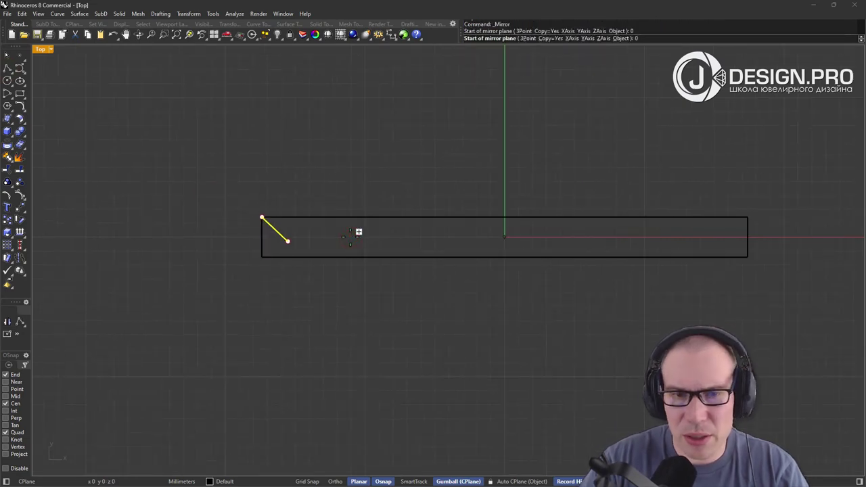
text(0)
key(Return)
click(358, 232)
- Mirror both notch lines across the vertical axis through the origin (0) onto the rectangle's opposite end
drag(226, 189, 344, 294)
middle_click(425, 237)
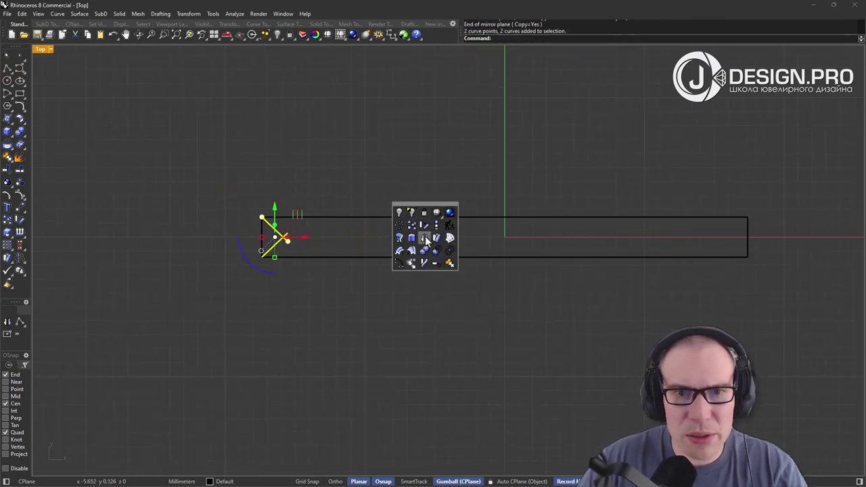
click(425, 240)
scroll(445, 236, down, 3)
text(0)
key(Return)
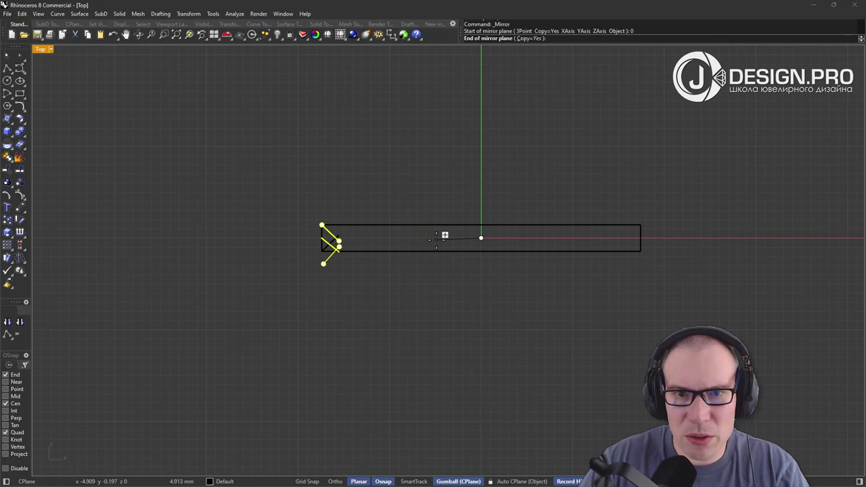
shift+click(505, 338)
- Trim the short edge and the line overhangs at the rectangle's right end to leave a clean V-notch
right_drag(563, 303, 481, 292)
drag(182, 158, 601, 284)
middle_click(626, 303)
click(637, 323)
scroll(556, 231, up, 8)
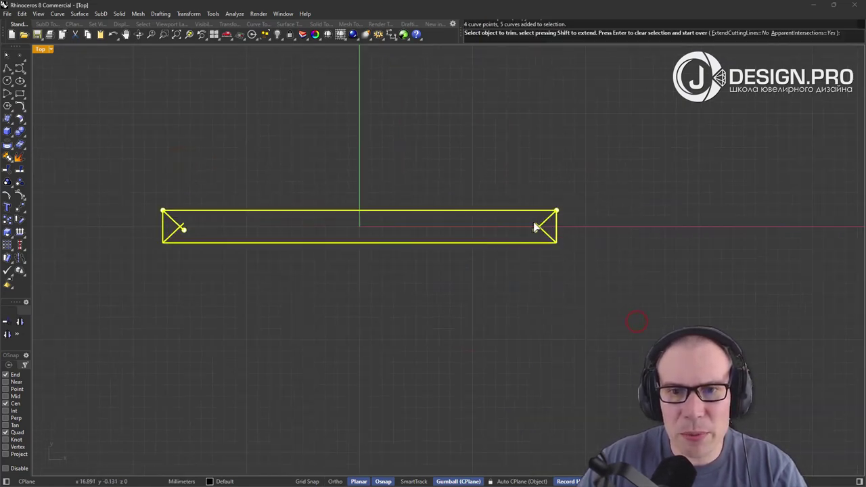
drag(496, 194, 482, 234)
drag(604, 201, 554, 229)
- Trim the left end to a matching V-notch and join all segments into one closed ribbon outline
scroll(555, 235, down, 5)
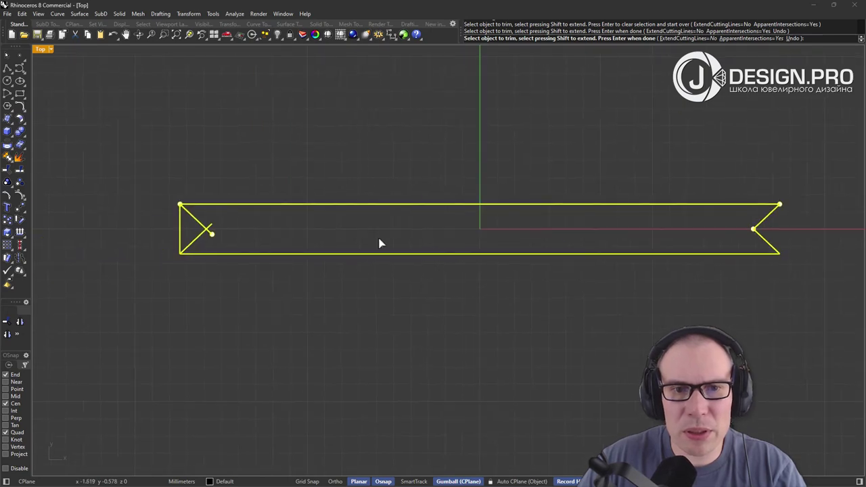
scroll(263, 213, up, 4)
click(169, 252)
scroll(135, 241, down, 4)
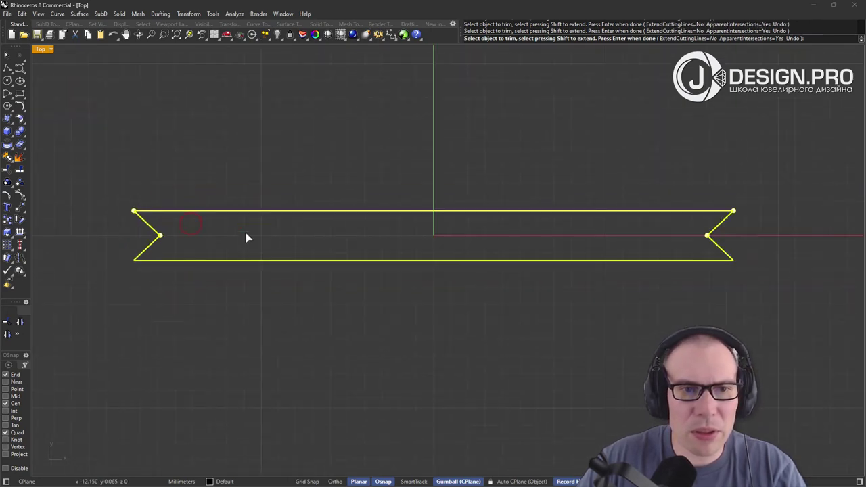
middle_click(246, 233)
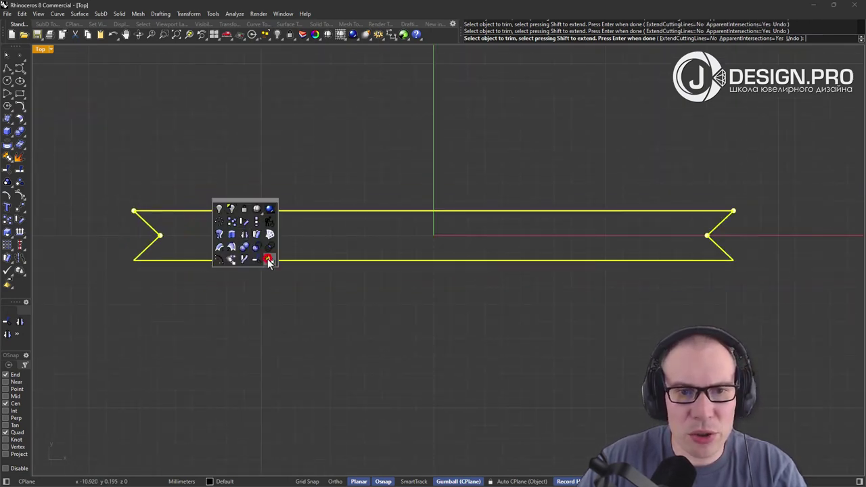
click(268, 259)
- Extrude the closed ribbon outline vertically into a thin solid bar in the Perspective view
double_click(42, 50)
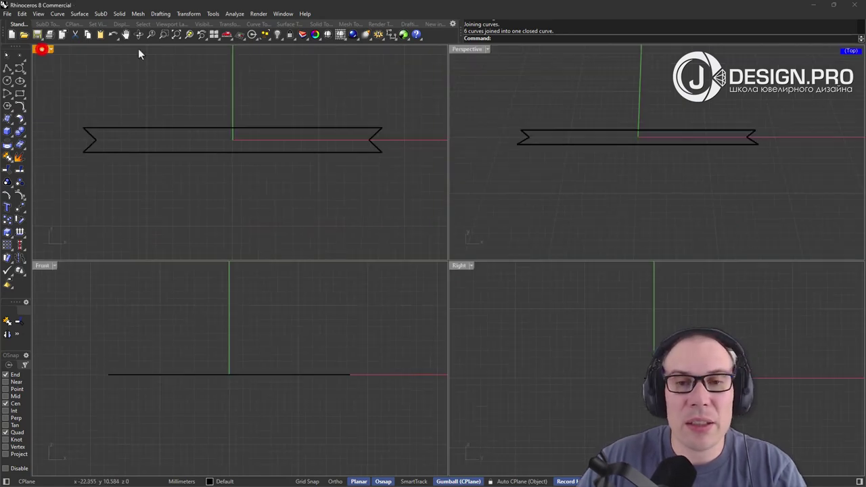
double_click(462, 51)
right_drag(448, 172, 378, 193)
click(398, 211)
scroll(362, 205, up, 3)
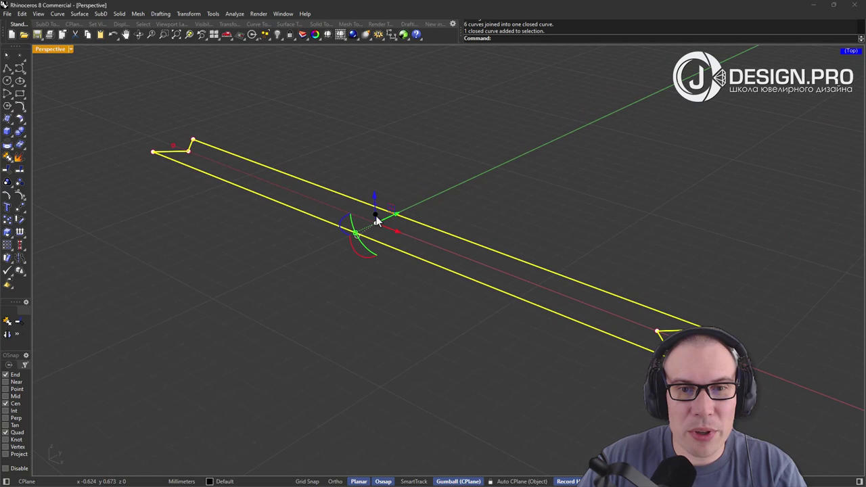
drag(376, 215, 377, 199)
click(243, 253)
scroll(238, 249, down, 4)
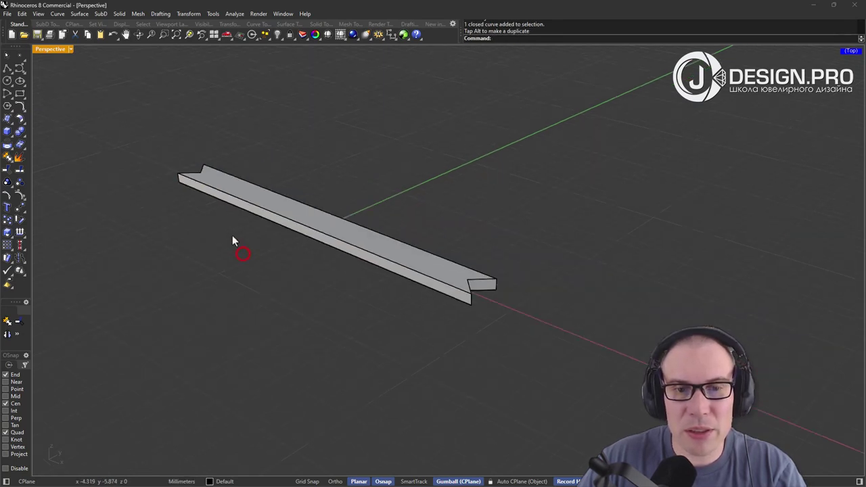
- Quad-remesh the notched bar into a SubD with a 2000 target quad count and X and Y symmetry, deleting the input object
right_drag(232, 242, 429, 234)
click(434, 231)
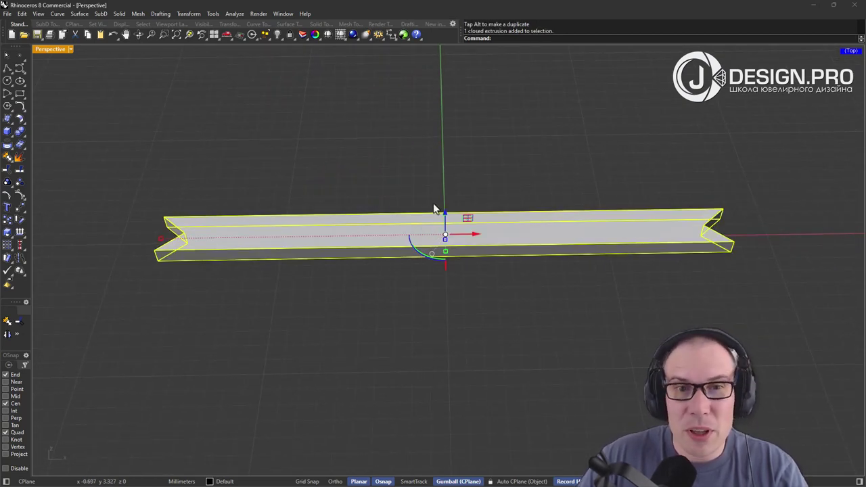
click(43, 24)
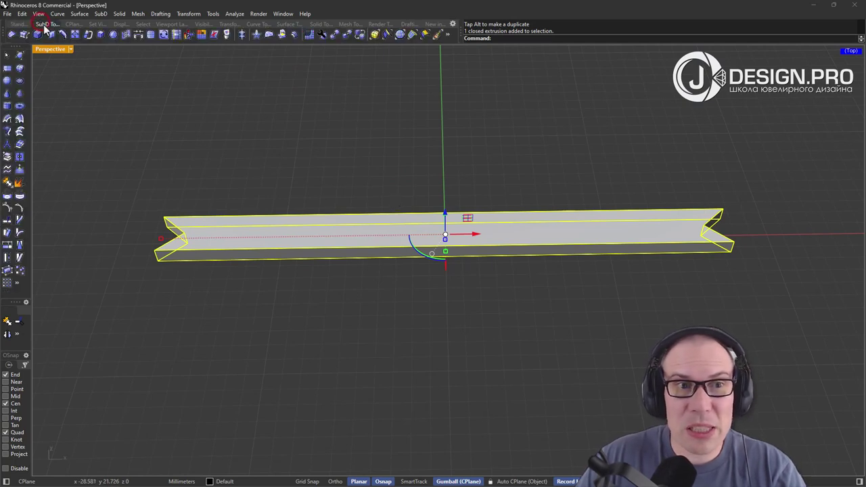
click(309, 35)
drag(182, 86, 166, 86)
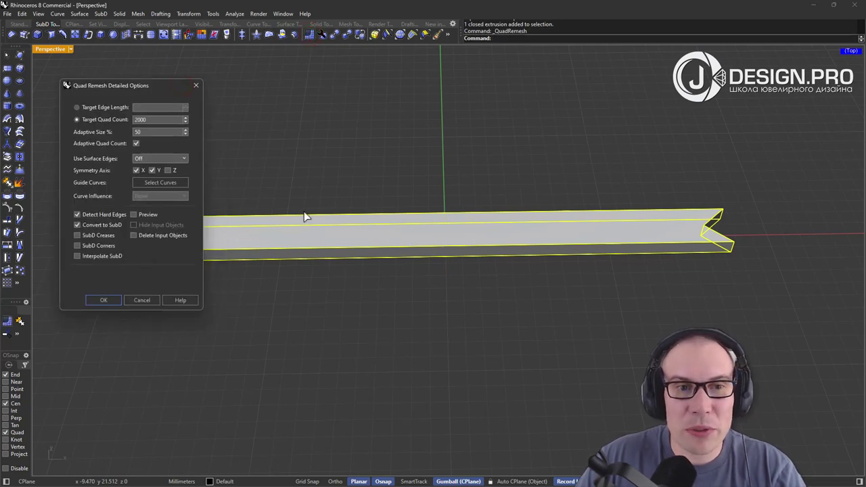
right_drag(416, 209, 365, 189)
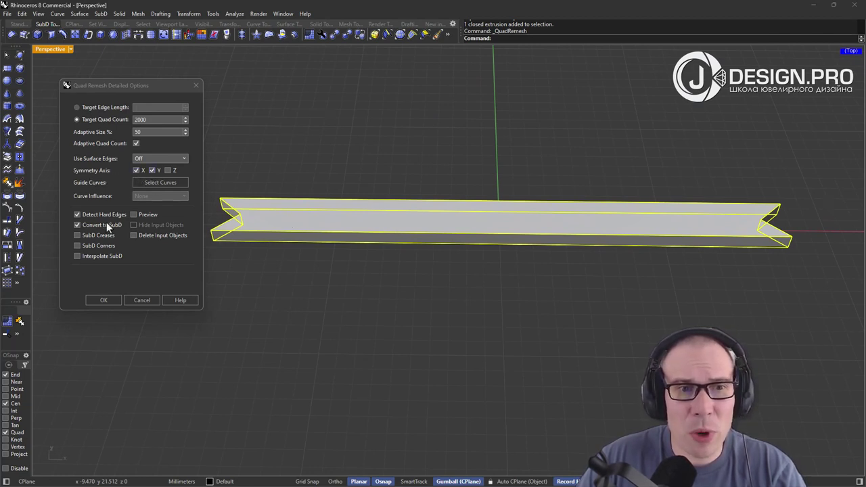
click(133, 215)
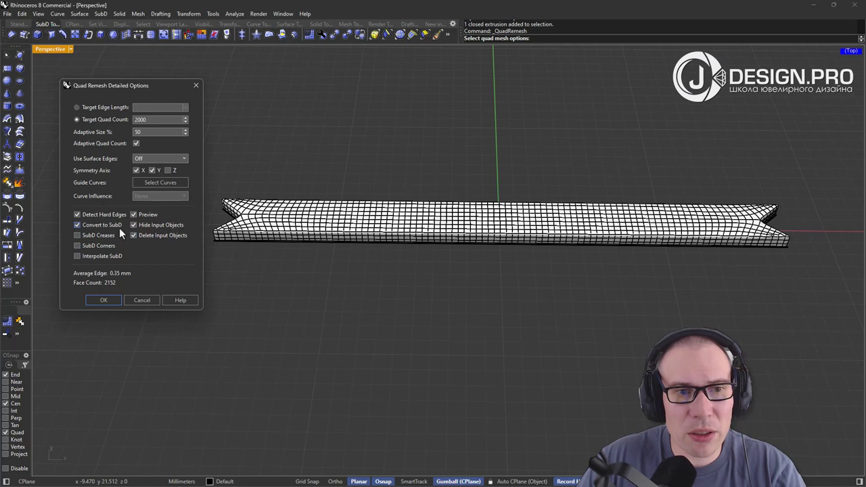
click(106, 300)
right_drag(472, 278, 410, 263)
click(397, 256)
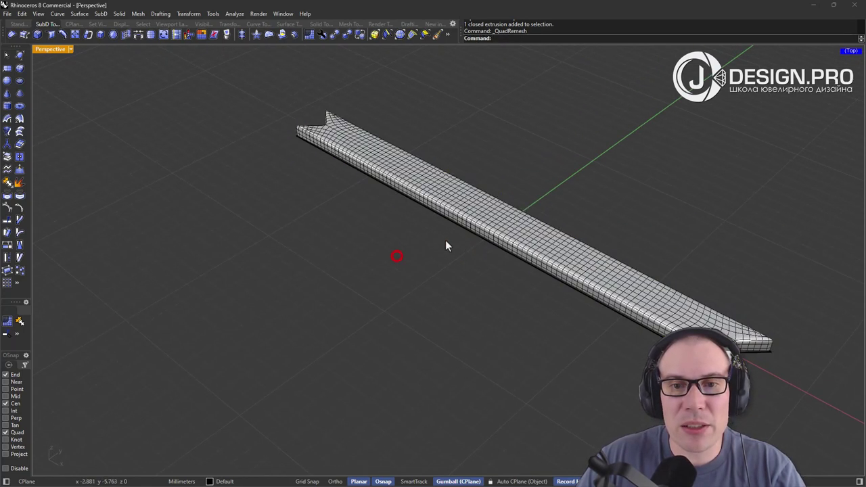
- Move the SubD ribbon together with its outline curve below the X axis, clear of the origin
shift+right_drag(494, 243, 402, 262)
drag(494, 190, 367, 323)
scroll(367, 318, down, 4)
right_drag(369, 315, 416, 208)
drag(415, 207, 395, 313)
click(345, 173)
right_drag(346, 172, 400, 215)
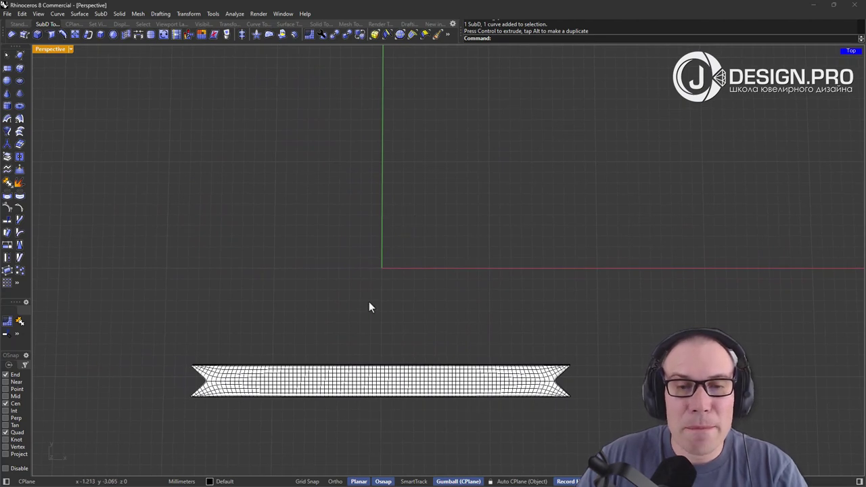
- Draw a five-point control-point curve from just past the Y axis above the origin, bulging left and crossing back to the lower right
click(19, 25)
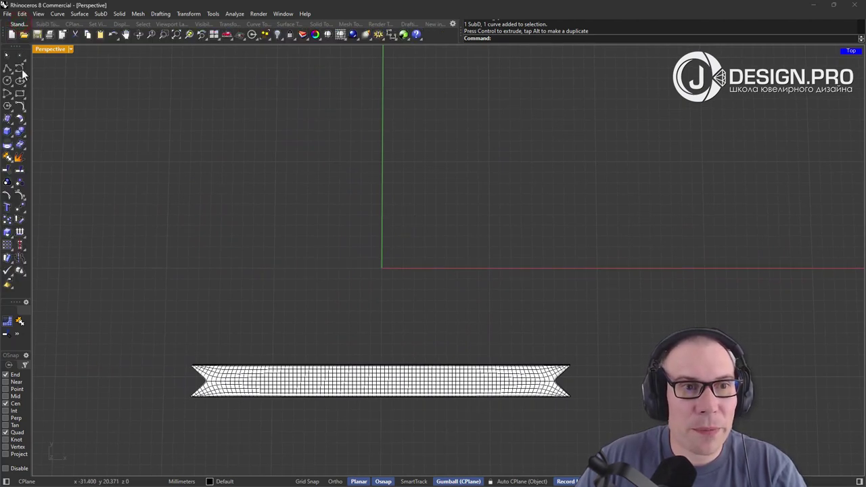
click(20, 70)
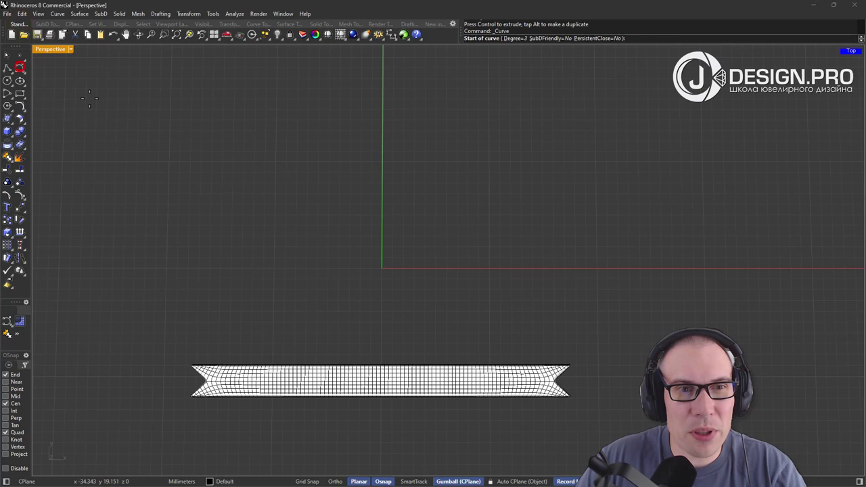
click(392, 158)
click(323, 167)
click(306, 215)
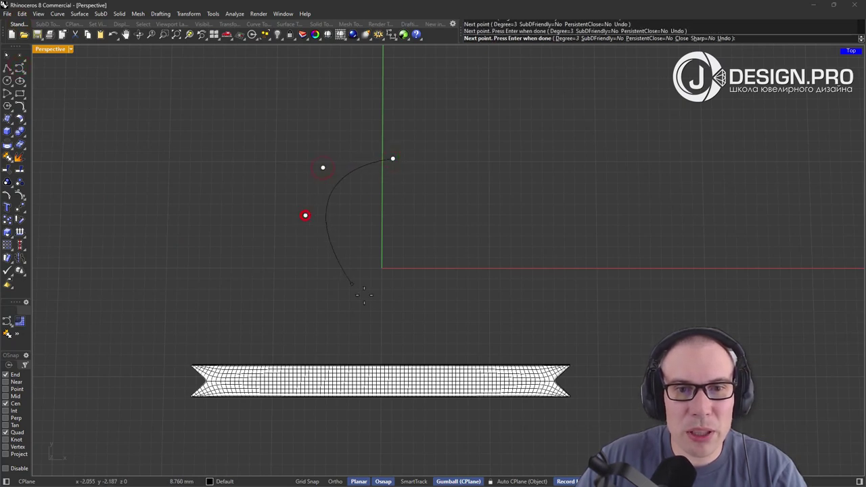
click(355, 289)
click(436, 319)
right_click(437, 320)
- Mirror the new curve across the vertical axis through the origin (0)
click(323, 222)
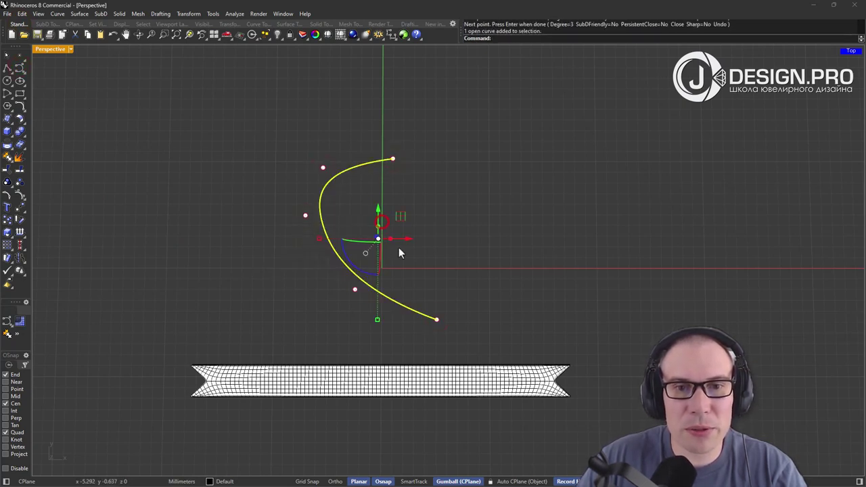
middle_click(420, 231)
click(420, 232)
text(0)
key(Return)
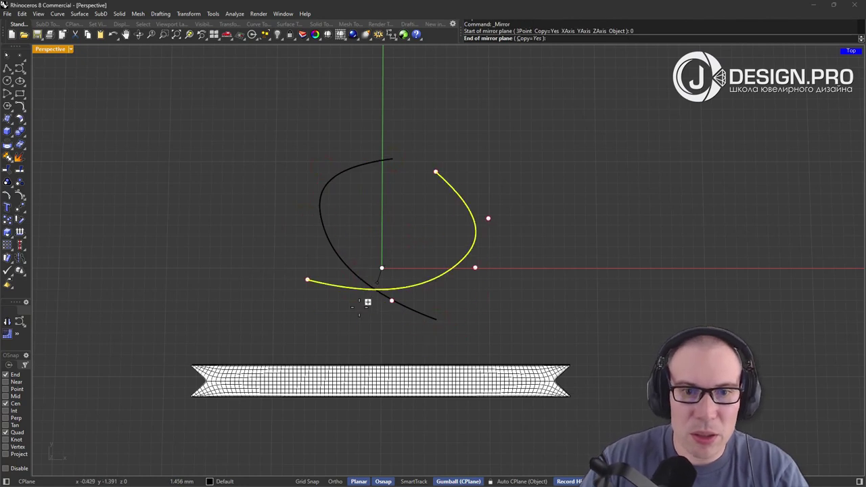
click(362, 317)
- Trim the two overhangs where the mirrored curves cross at the top and join both halves into one curve
drag(441, 138, 348, 190)
middle_click(508, 155)
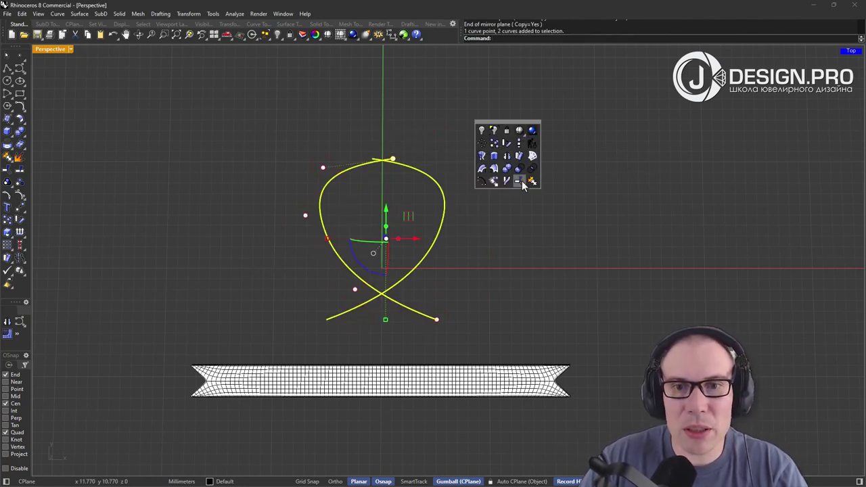
click(522, 181)
scroll(399, 193, up, 8)
click(400, 194)
click(318, 195)
scroll(379, 172, down, 5)
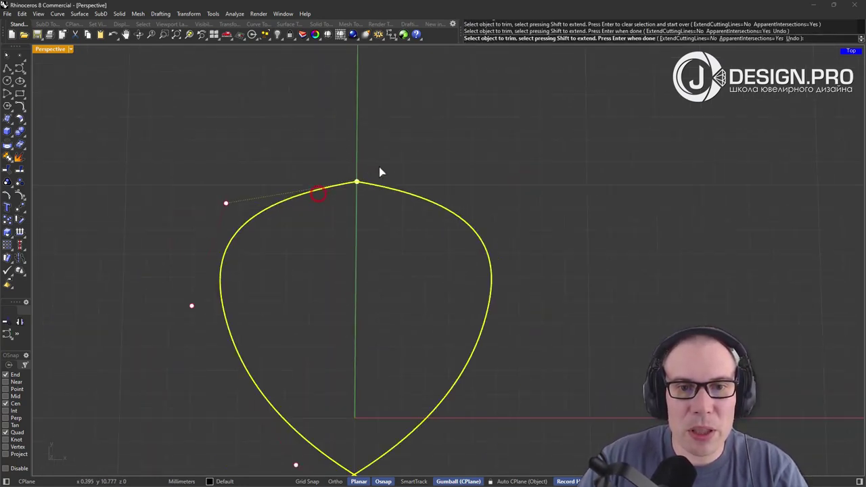
middle_click(384, 178)
click(410, 194)
click(392, 147)
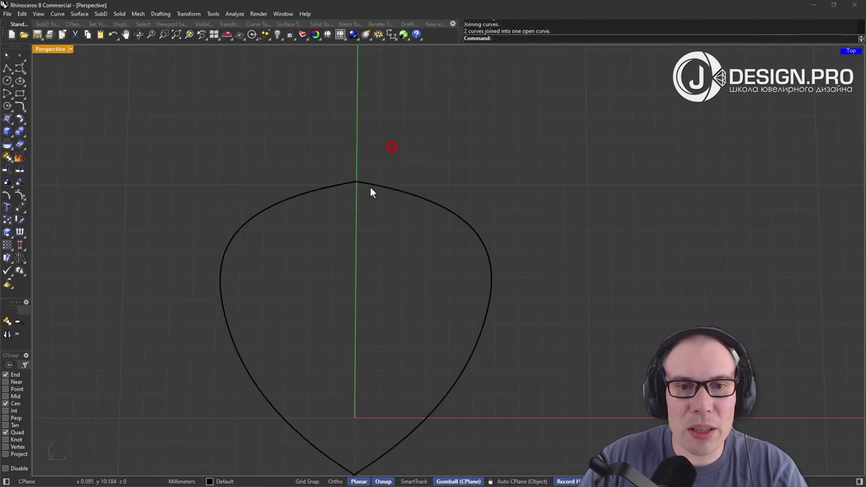
- Delete the loop's apex control point, raise the two upper control points and scale them closer together
click(370, 185)
drag(346, 155, 383, 203)
key(Delete)
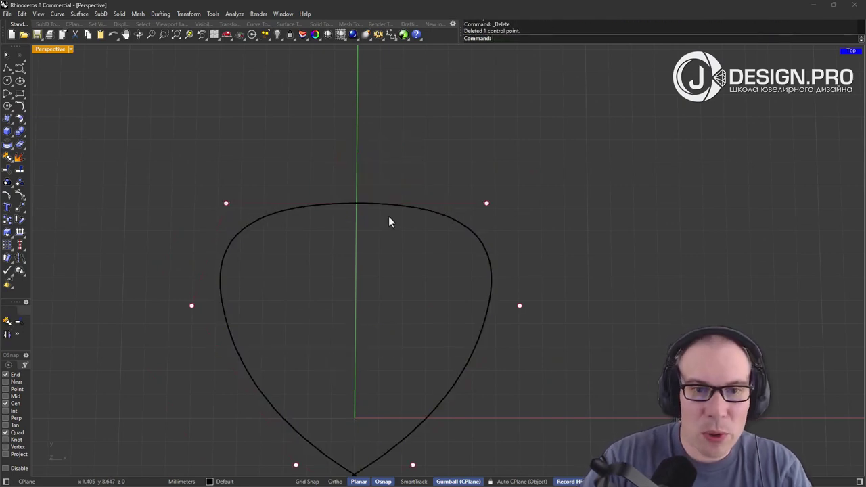
drag(180, 168, 552, 245)
drag(364, 180, 364, 98)
drag(229, 119, 253, 119)
scroll(280, 119, down, 4)
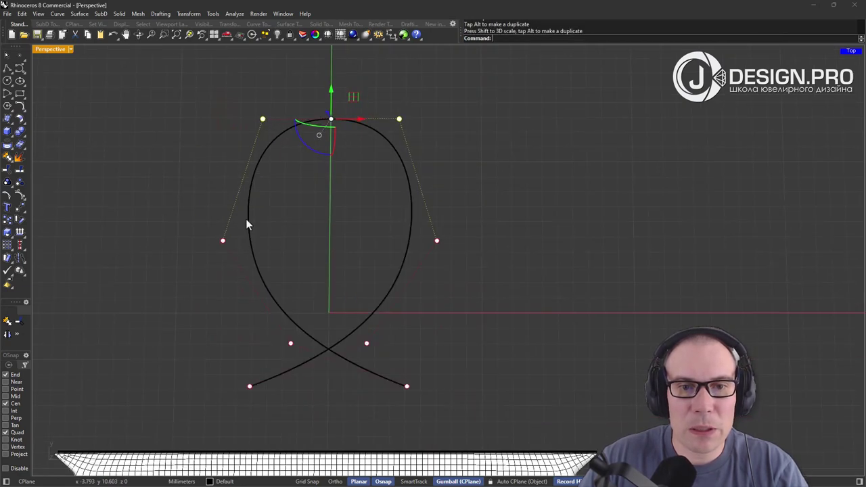
- Raise the loop's two middle control points, and raise and spread the two lower ones above the crossing
drag(190, 193, 499, 286)
drag(327, 217, 329, 187)
drag(232, 315, 414, 363)
drag(328, 319, 270, 302)
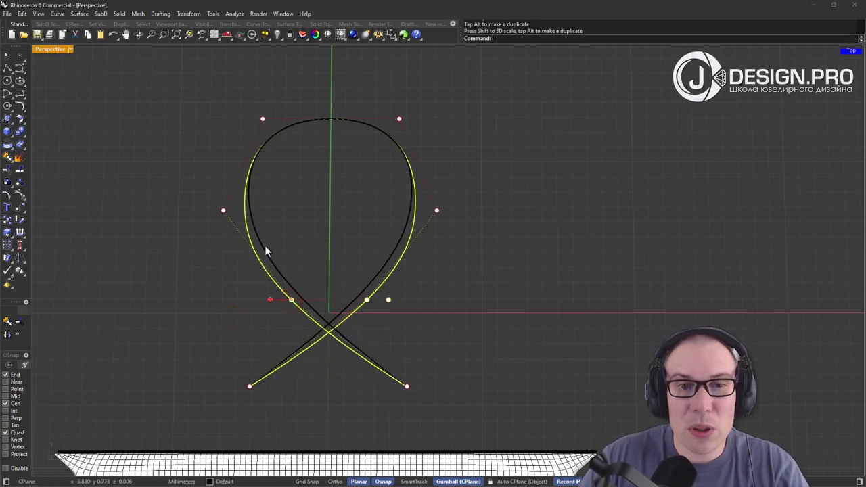
- Raise the two upper control points and bring them slightly closer together, and move the two middle points up a little
drag(236, 100, 438, 141)
shift+right_drag(435, 133, 423, 186)
drag(319, 145, 320, 118)
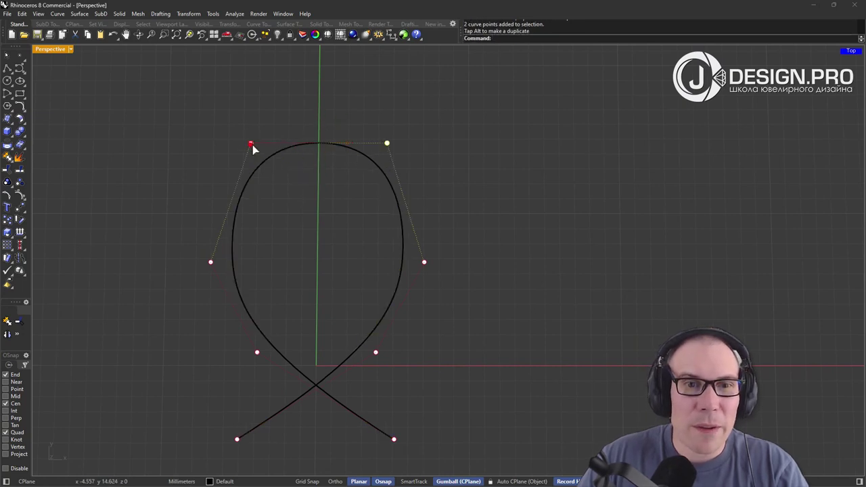
drag(253, 148, 251, 144)
click(530, 149)
click(235, 242)
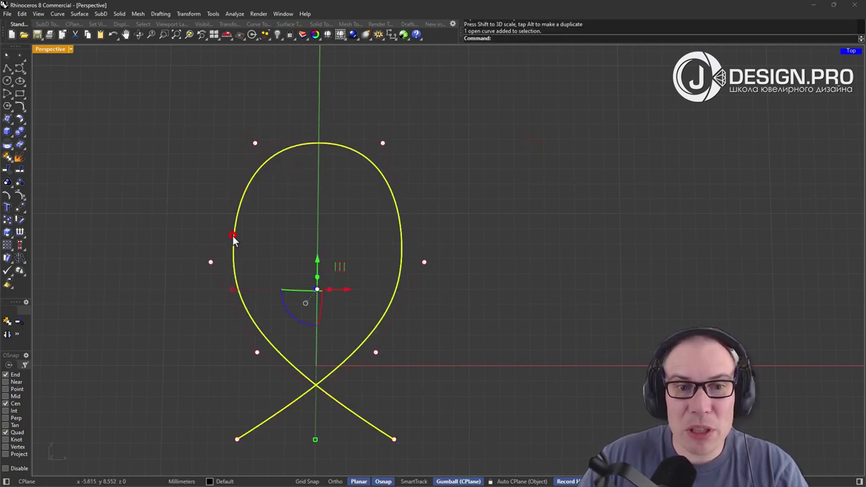
drag(177, 237, 484, 299)
drag(319, 230, 320, 222)
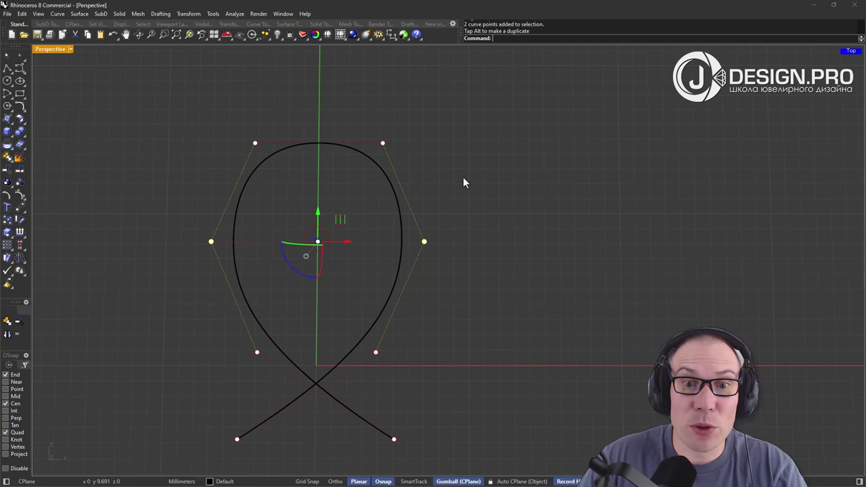
right_drag(447, 291, 339, 291)
click(294, 356)
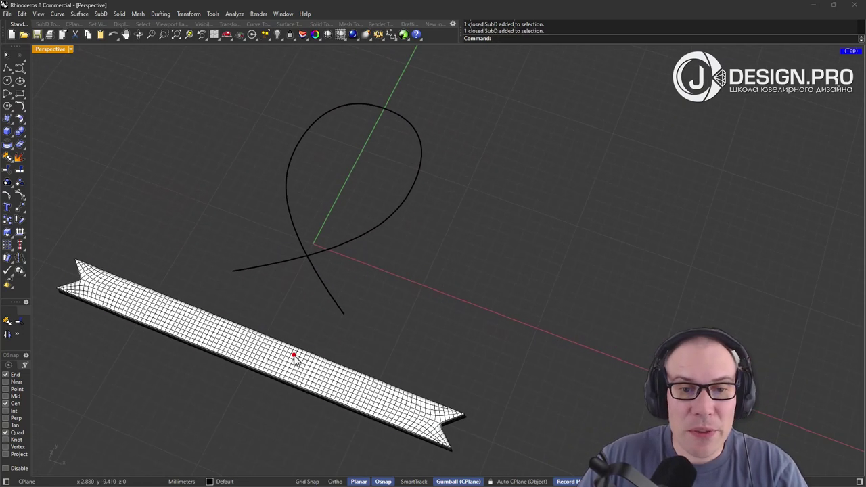
right_drag(366, 329, 456, 145)
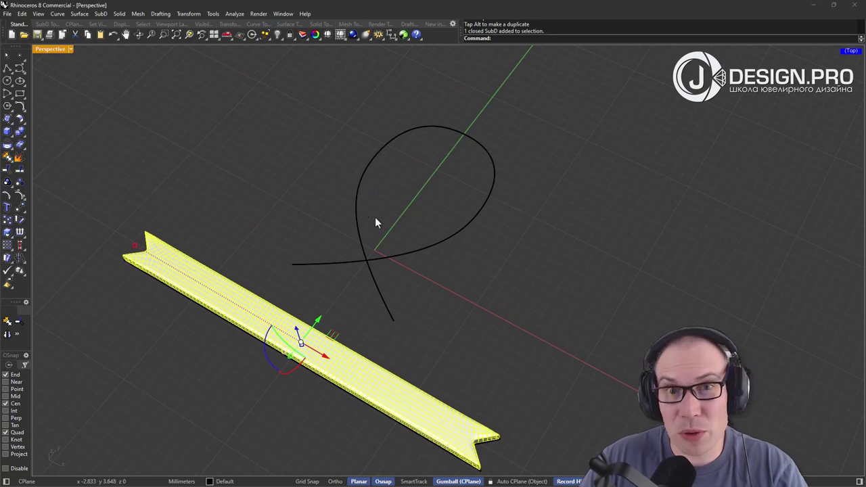
right_drag(376, 218, 346, 195)
shift+right_drag(350, 241, 379, 267)
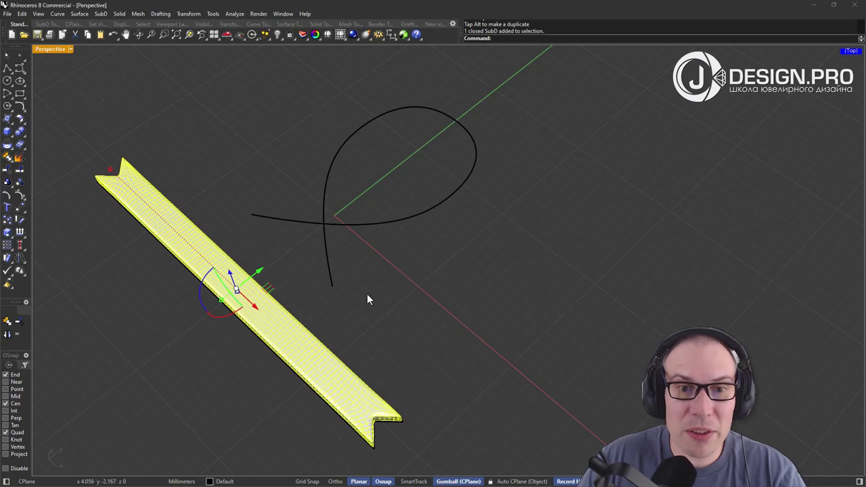
right_drag(388, 322, 406, 285)
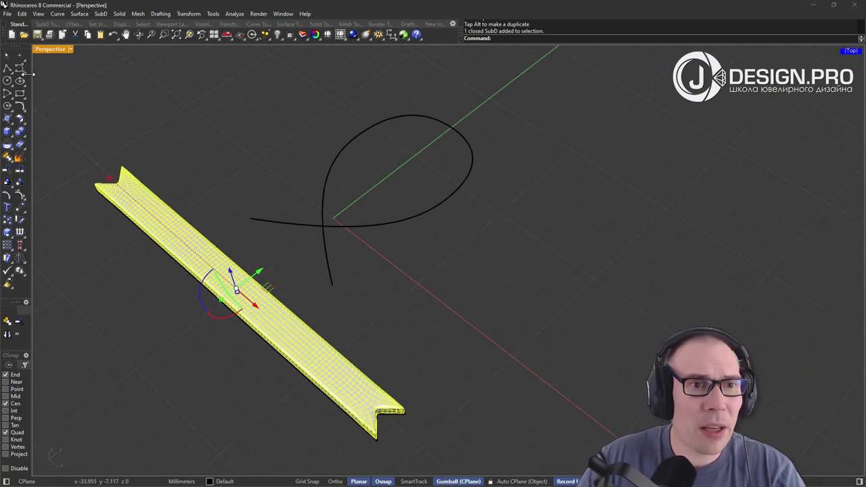
- Draw two lines from midpoint: one across the loop's lower right end, about 1.7 mm per side, and one across its apex
click(6, 69)
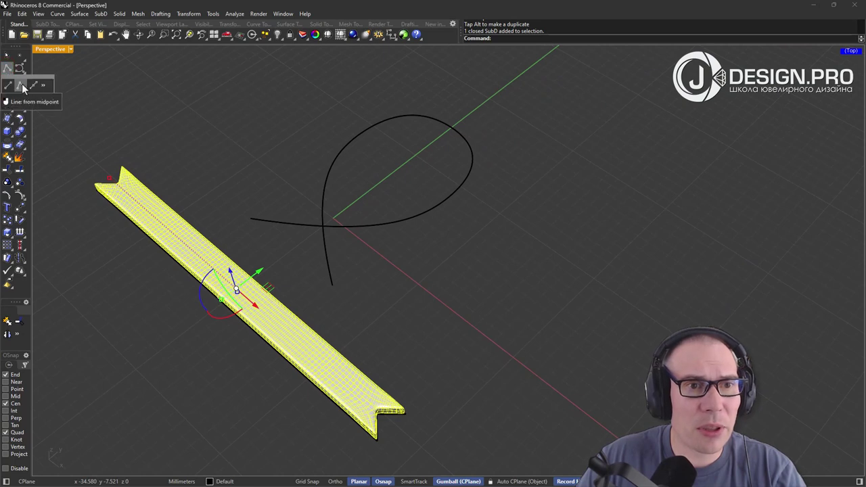
click(330, 286)
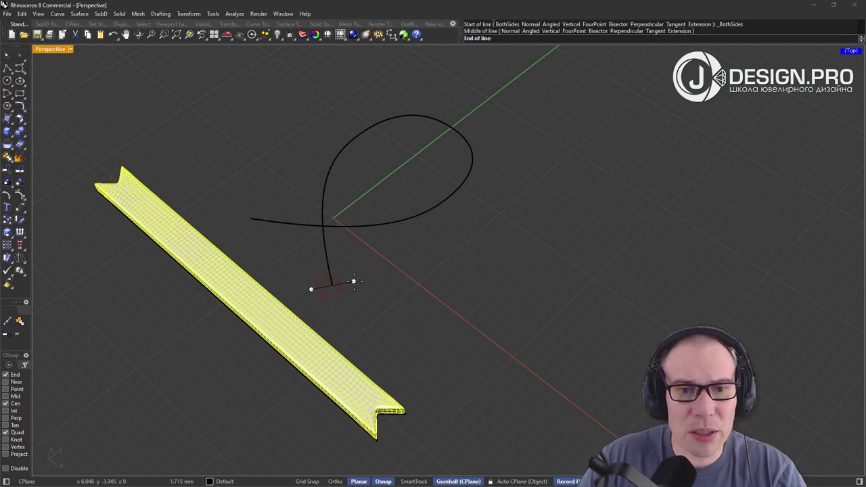
click(353, 281)
key(Return)
click(451, 129)
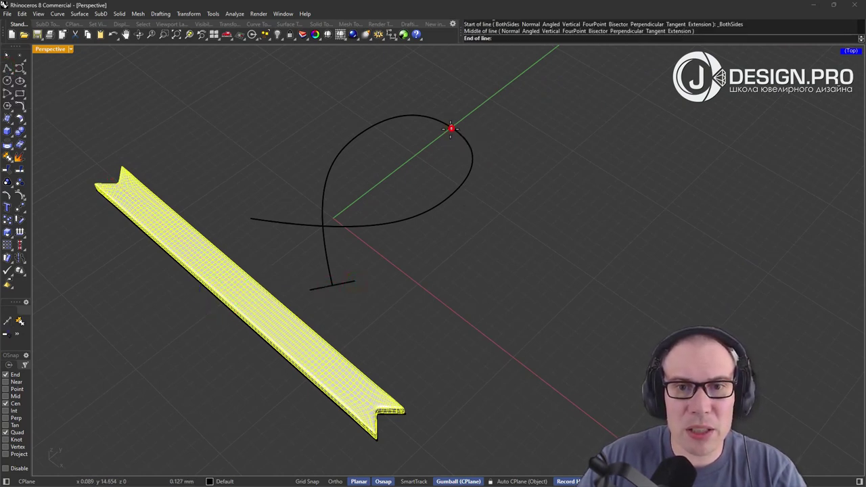
click(435, 140)
- Mirror the cross line at the loop's end across the vertical axis through the origin (0) onto the other end
right_drag(377, 285, 342, 246)
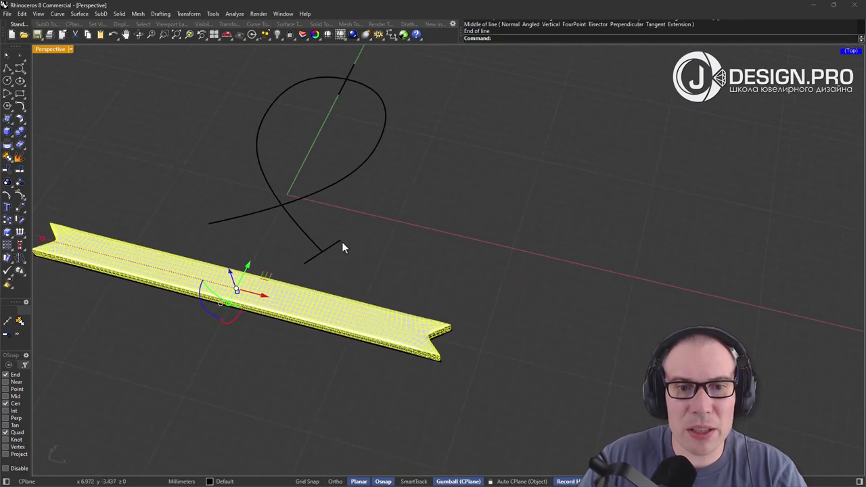
click(338, 245)
click(420, 219)
text(0)
key(Return)
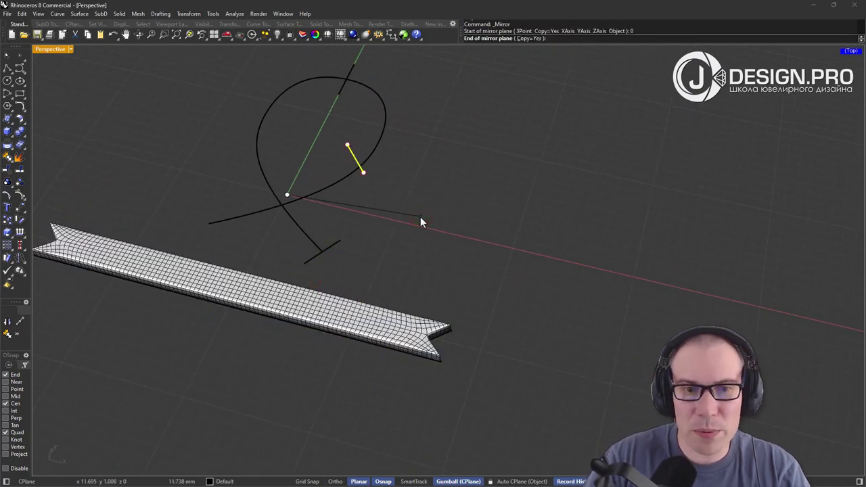
click(283, 245)
- Align the gumball to the object and rotate the original end cross line around its midpoint so it tilts out of the loop's plane
right_drag(413, 221, 510, 215)
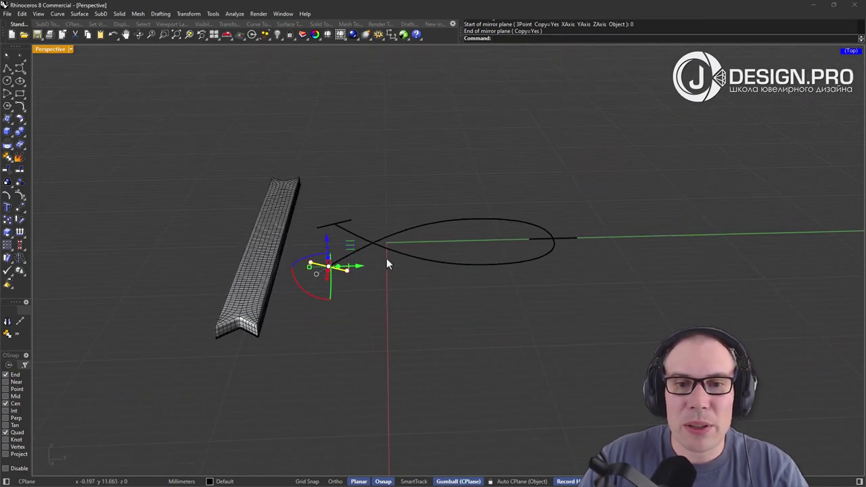
scroll(320, 278, up, 5)
click(326, 265)
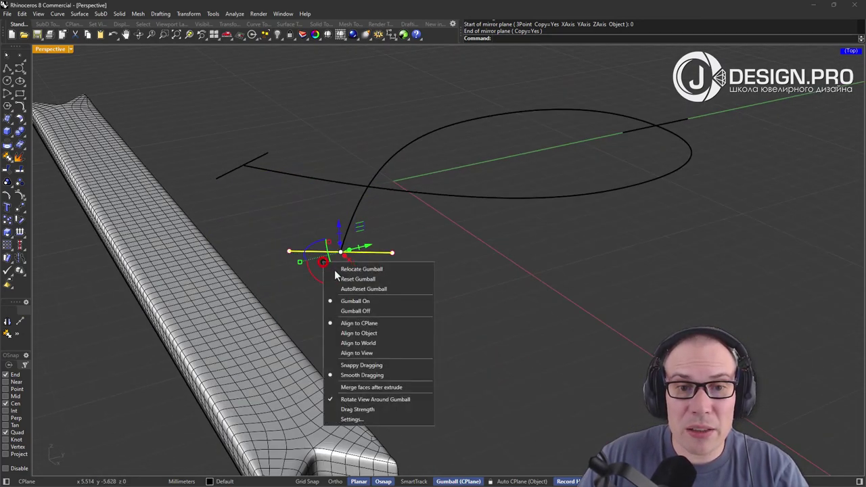
click(381, 333)
right_drag(345, 285, 319, 270)
drag(320, 281, 350, 285)
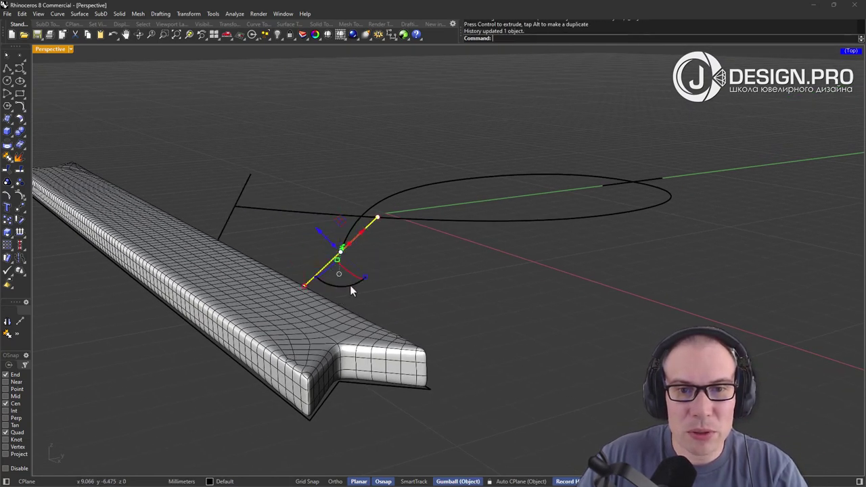
right_drag(349, 285, 419, 271)
drag(365, 295, 474, 278)
right_drag(473, 277, 447, 291)
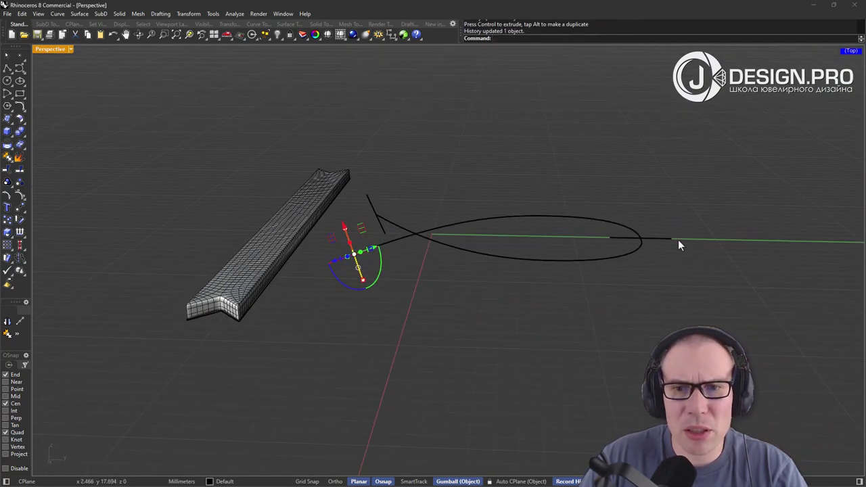
- Rotate the cross line at the loop's apex around its midpoint so it tilts out of the loop's plane
click(667, 239)
right_drag(666, 259, 669, 215)
drag(670, 253, 568, 275)
mouse_move(433, 195)
right_down()
mouse_move(499, 269)
mouse_move(442, 194)
right_up()
middle_click(440, 216)
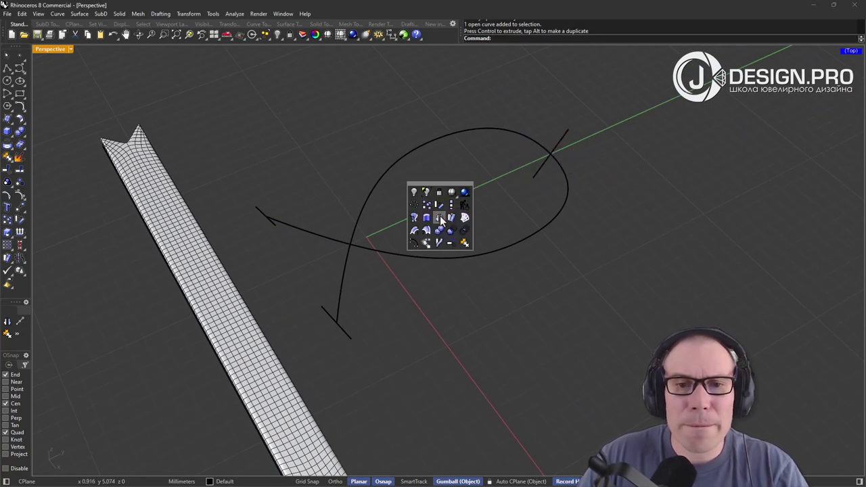
- Create a one-rail sweep along the loop curve through the two end cross lines and the apex cross line, with freeform frame style
click(415, 231)
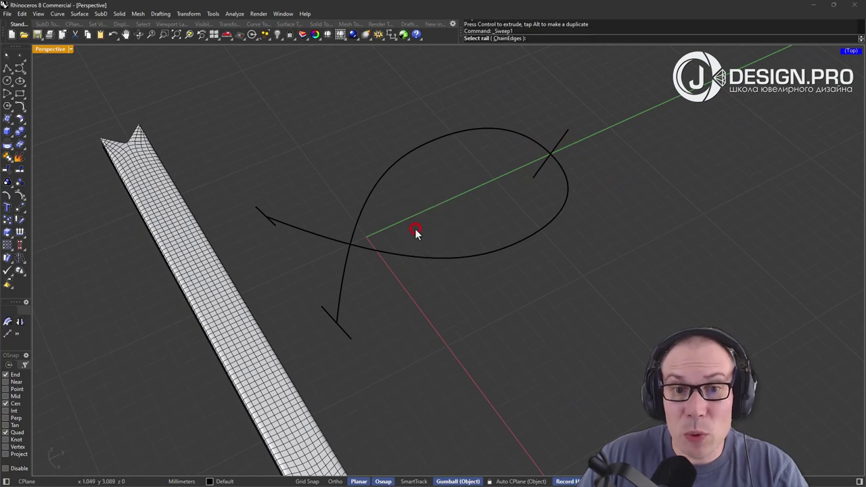
click(368, 203)
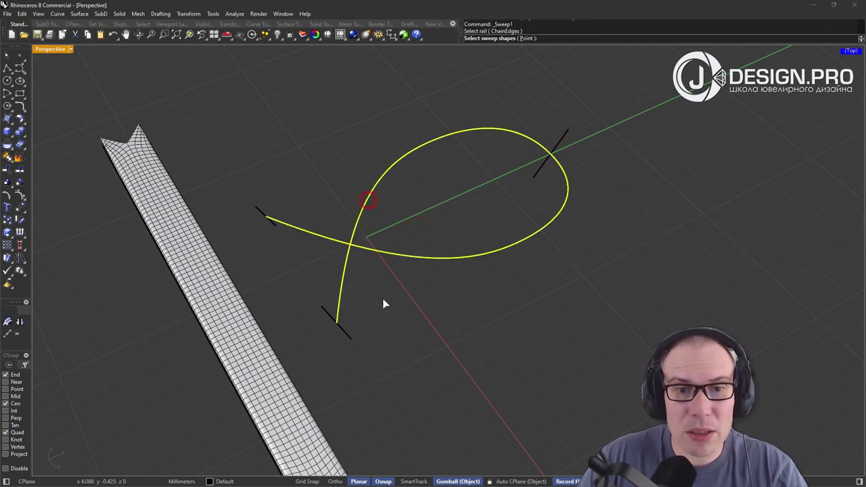
click(258, 214)
key(Return)
right_drag(497, 271, 319, 206)
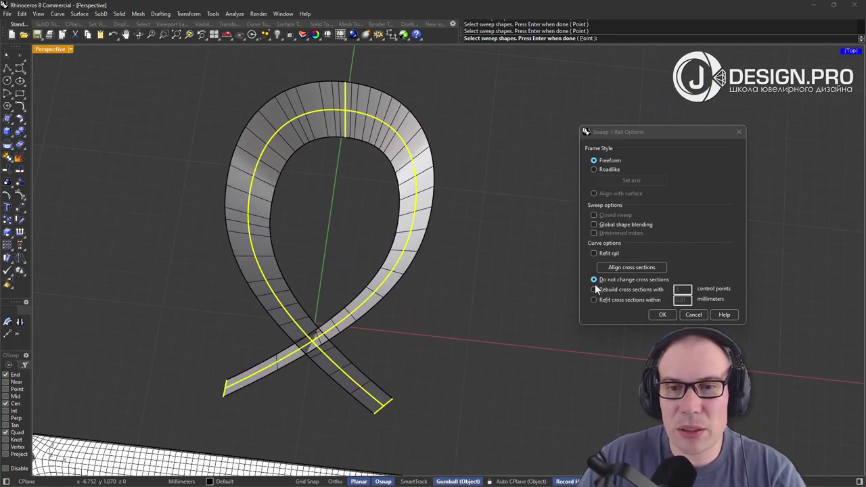
click(665, 315)
right_drag(389, 215, 400, 130)
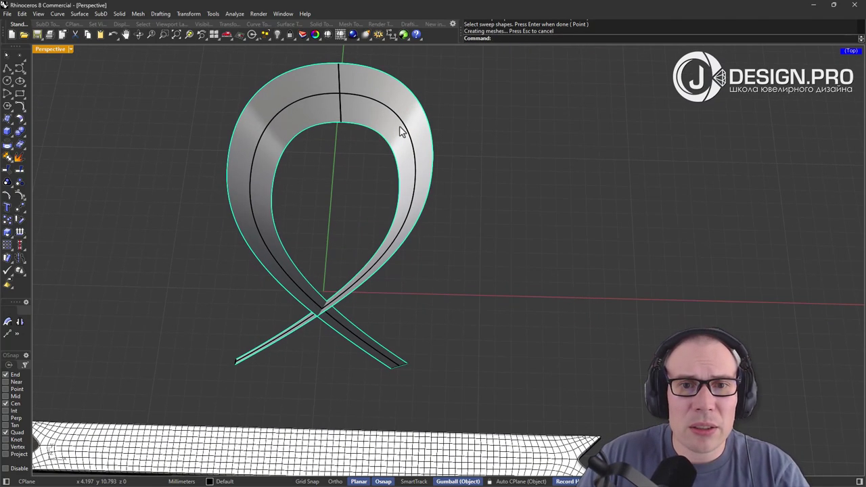
- Show the loop curve's control points and pull the two points beside the apex closer together, leaving the apex cross line unselected
click(401, 120)
click(424, 143)
scroll(428, 154, down, 2)
right_drag(427, 158, 423, 217)
drag(261, 101, 448, 171)
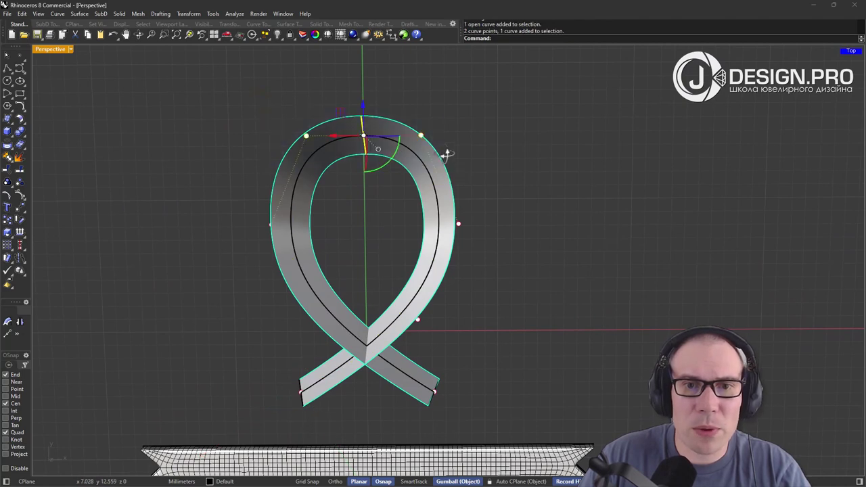
right_drag(447, 155, 306, 138)
scroll(366, 117, up, 4)
ctrl+click(380, 115)
drag(450, 162, 430, 160)
- Move the two widest side control points of the loop curve slightly toward the apex and finish the point editing
scroll(409, 160, down, 6)
right_drag(412, 164, 440, 221)
drag(272, 187, 499, 252)
right_drag(492, 248, 423, 232)
drag(370, 200, 369, 186)
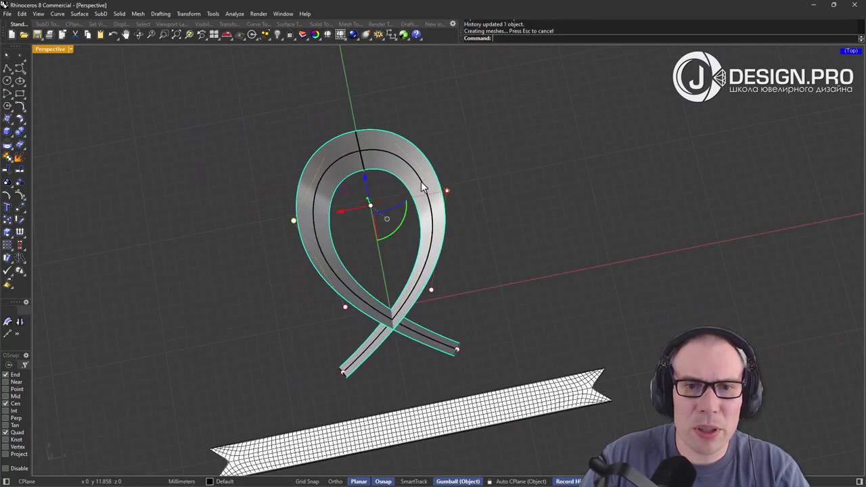
right_drag(504, 212, 199, 183)
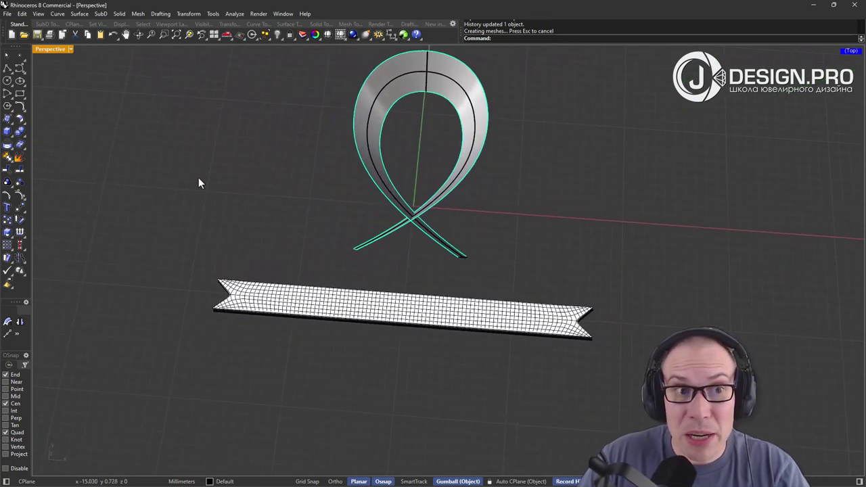
- Create a rectangular plane beneath the flat ribbon, spanning its opposite outer corners
click(9, 119)
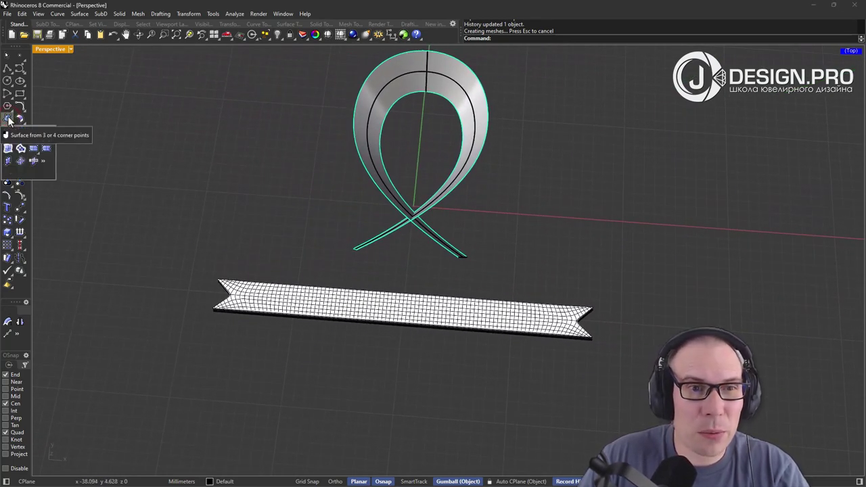
click(34, 148)
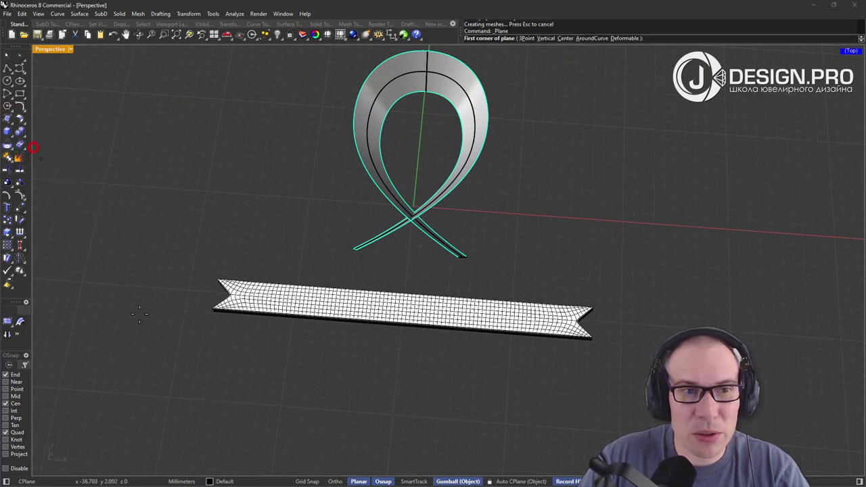
click(212, 312)
click(591, 310)
right_drag(589, 314, 592, 310)
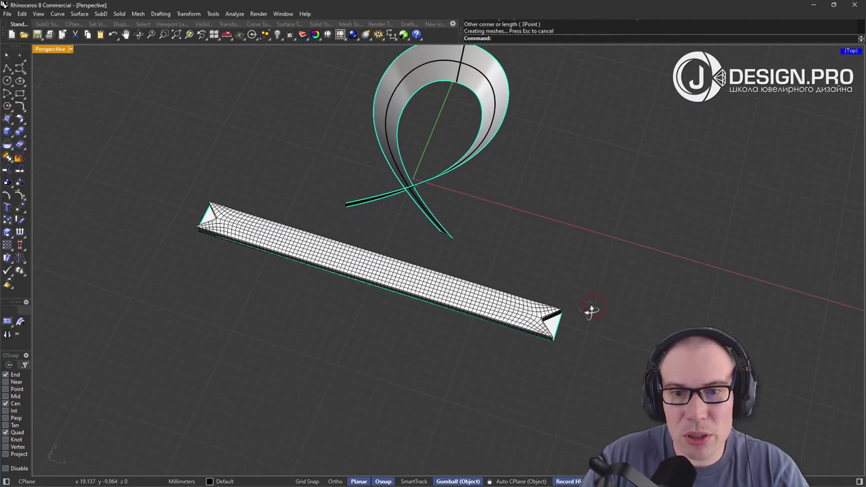
- Flow a copy of the flat SubD ribbon from the rectangular base plane onto the swept loop surface, choosing matching corners
scroll(591, 310, up, 2)
click(511, 309)
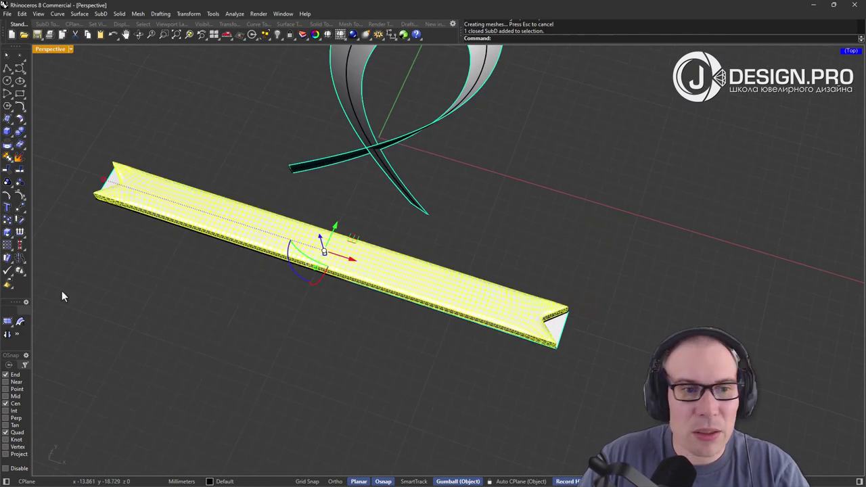
click(8, 258)
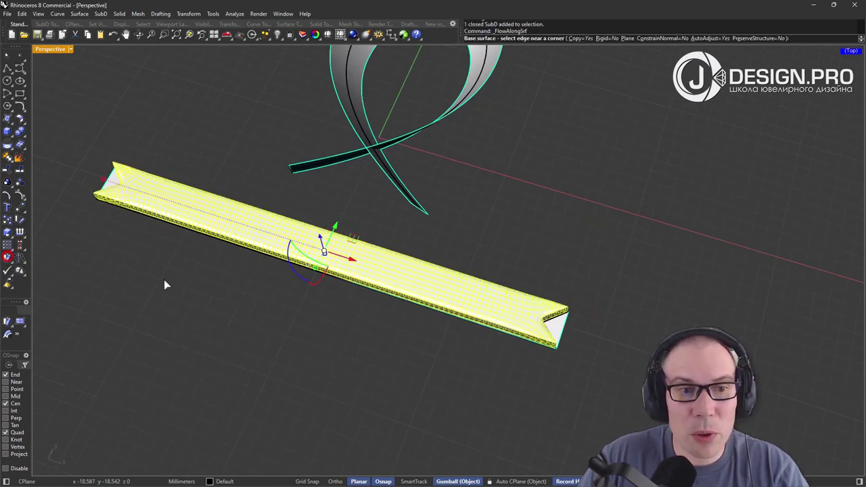
click(562, 332)
right_drag(560, 330, 318, 225)
click(359, 234)
scroll(318, 224, up, 4)
- Hide the swept loop surface so only the flowed ribbon remains on the loop
click(324, 223)
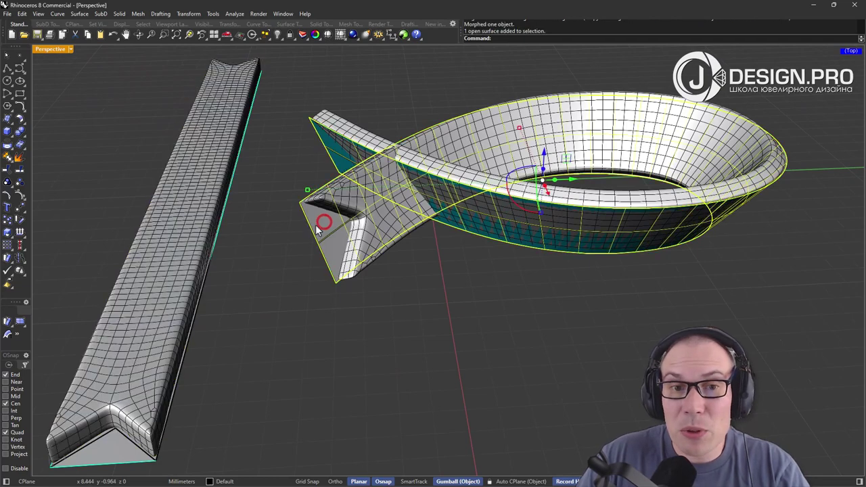
right_drag(314, 257, 491, 297)
middle_click(492, 298)
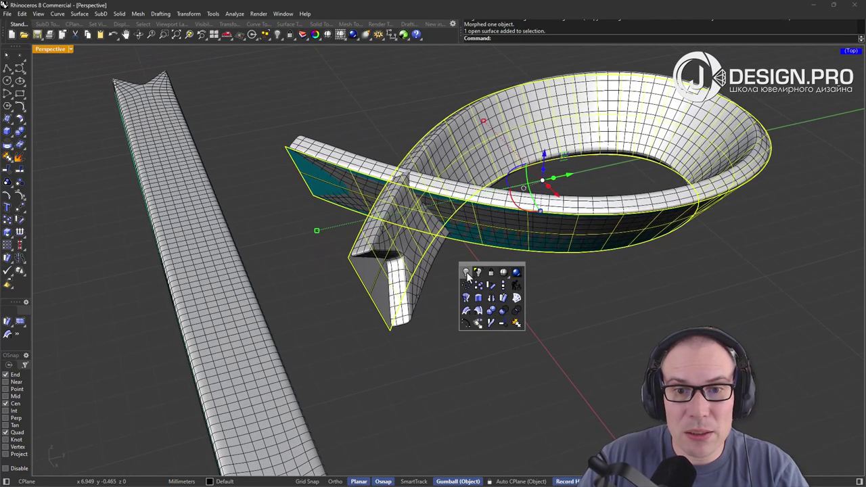
click(466, 272)
- Try different tilts of the apex cross line by rotating it around its midpoint, then return it to the original tilt
scroll(428, 245, down, 6)
right_drag(429, 245, 507, 126)
scroll(505, 123, up, 3)
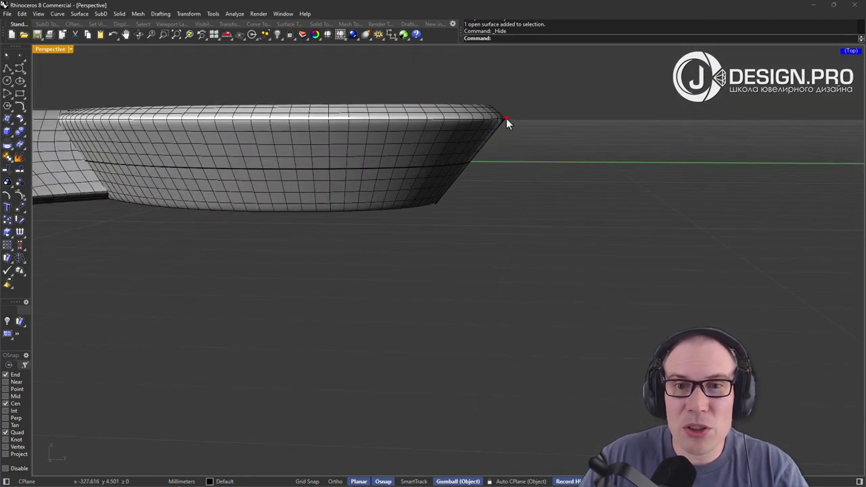
click(506, 118)
right_drag(510, 170, 486, 183)
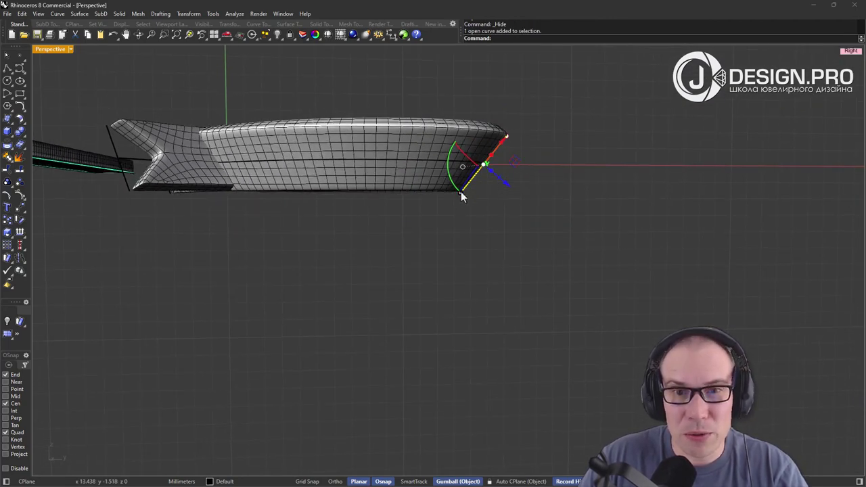
drag(471, 192, 449, 184)
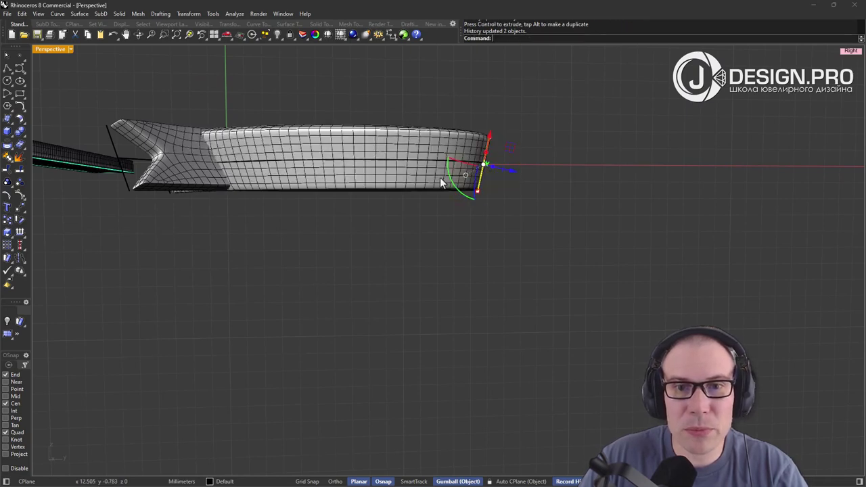
mouse_move(450, 184)
right_down()
mouse_move(450, 226)
mouse_move(468, 254)
mouse_move(447, 189)
right_up()
scroll(448, 190, up, 2)
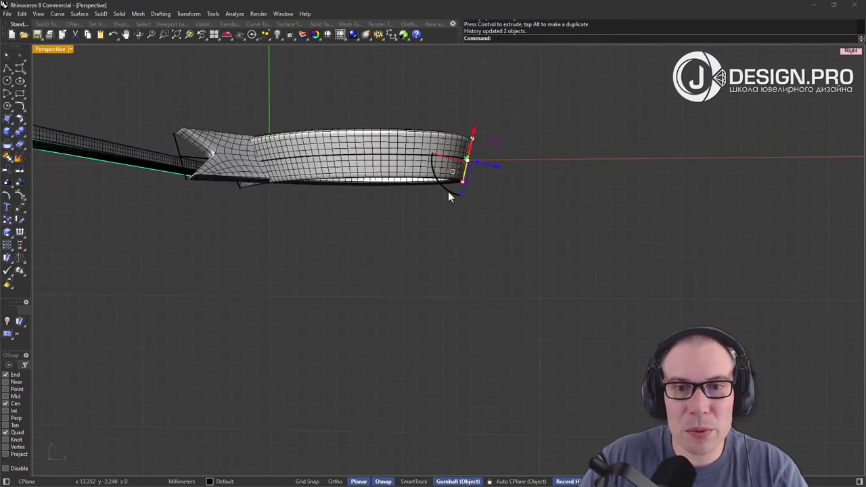
drag(448, 191, 471, 209)
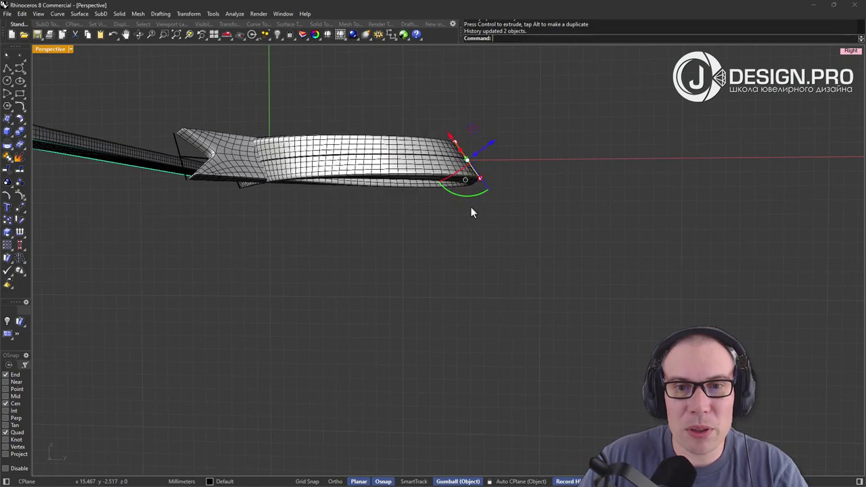
right_drag(471, 209, 550, 165)
drag(531, 181, 467, 178)
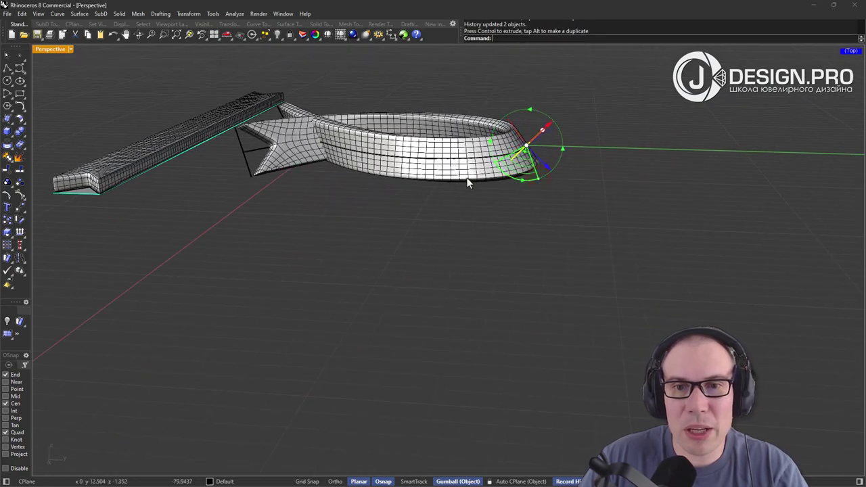
scroll(395, 150, down, 4)
right_drag(396, 150, 471, 250)
- Rotate the original end cross line around its midpoint by about 36° so the ribbon tails lie flatter
right_drag(431, 278, 295, 234)
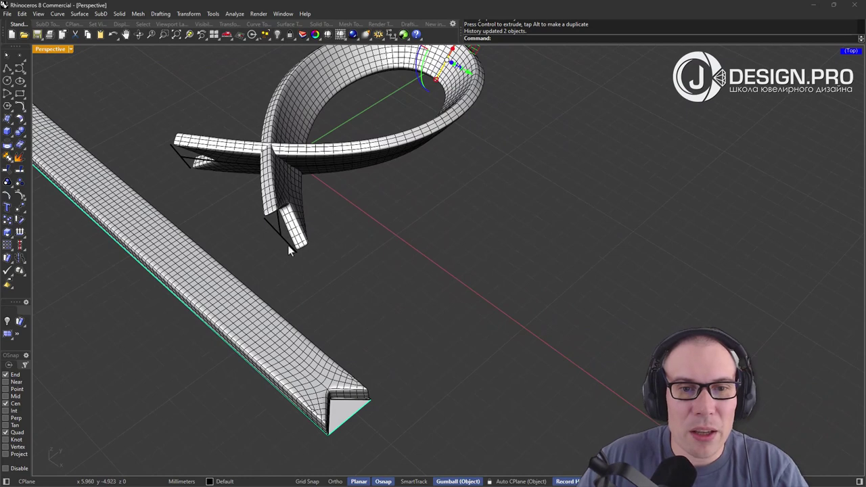
click(289, 249)
right_drag(356, 248, 290, 257)
drag(316, 256, 319, 231)
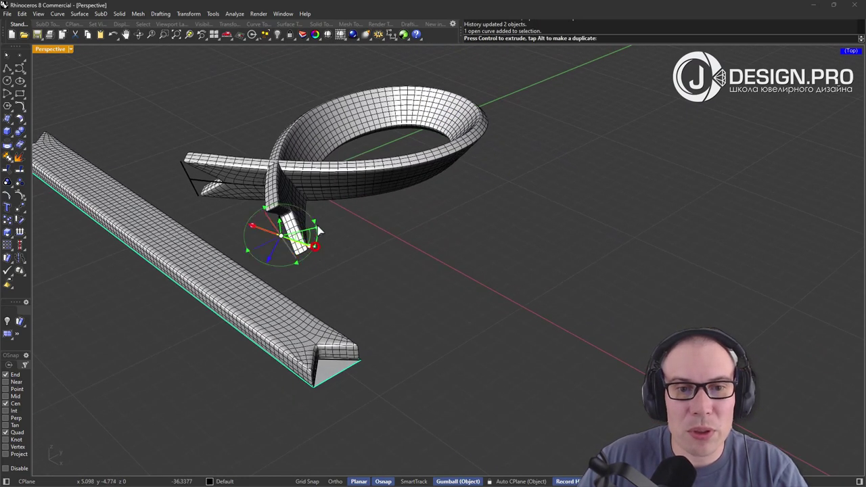
right_drag(350, 238, 323, 234)
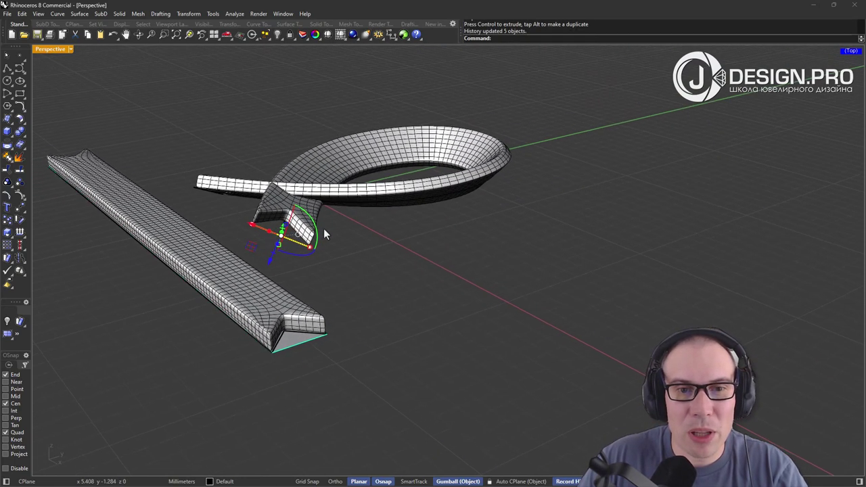
drag(315, 225, 314, 224)
scroll(332, 197, down, 2)
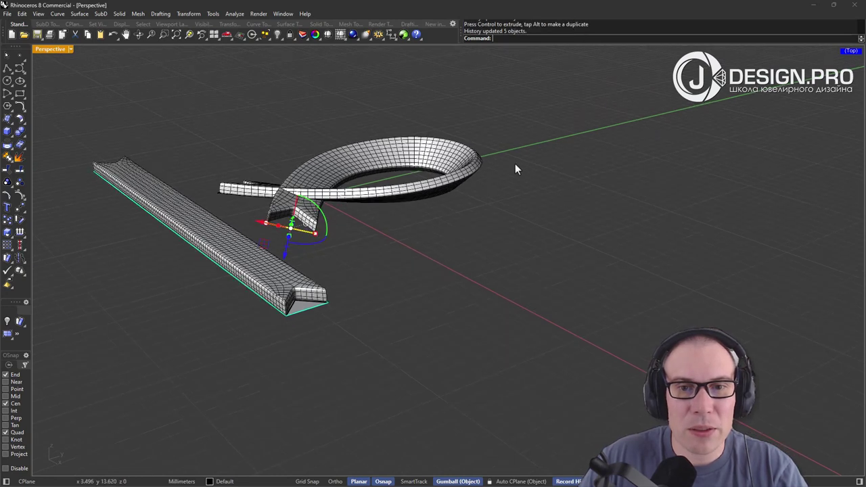
- Rotate the apex cross line around its midpoint to the opposite tilt and raise it slightly
right_drag(515, 163, 487, 160)
drag(485, 145, 609, 259)
right_drag(571, 212, 543, 236)
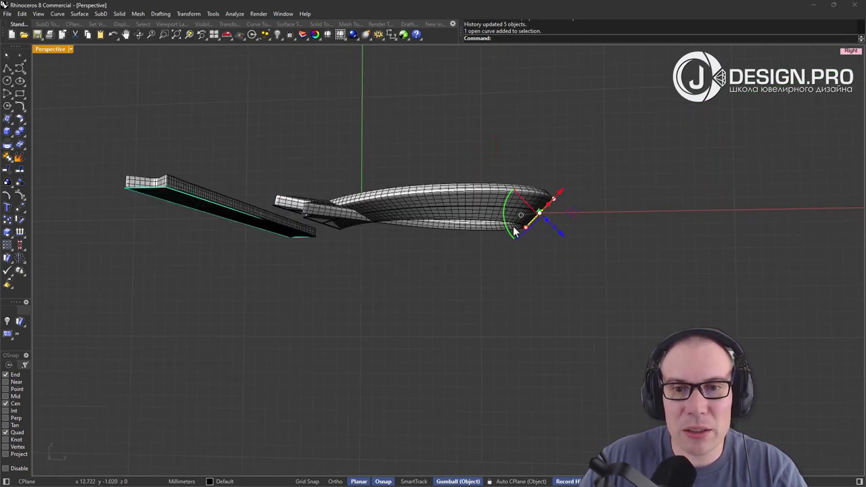
drag(514, 231, 544, 259)
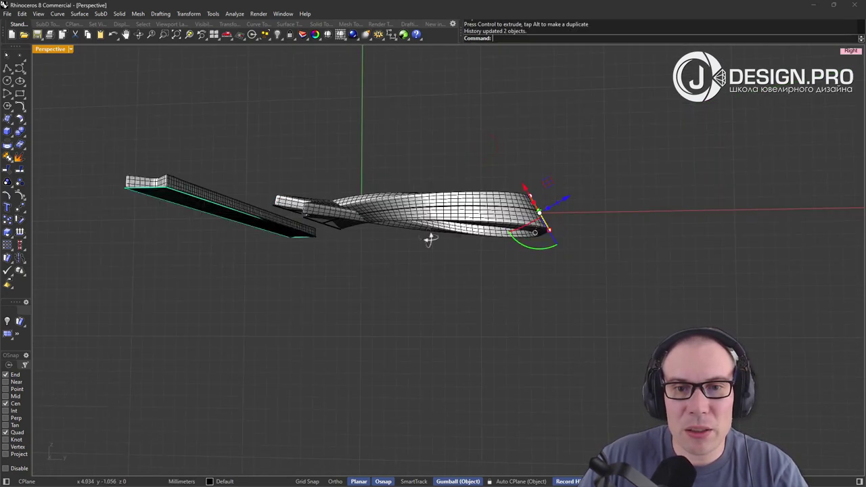
mouse_move(429, 240)
right_down()
mouse_move(466, 278)
mouse_move(435, 253)
right_up()
drag(548, 184, 545, 166)
right_drag(421, 238, 419, 327)
- Stretch both end cross lines slightly along their length to widen the ribbon's notched tails
click(416, 315)
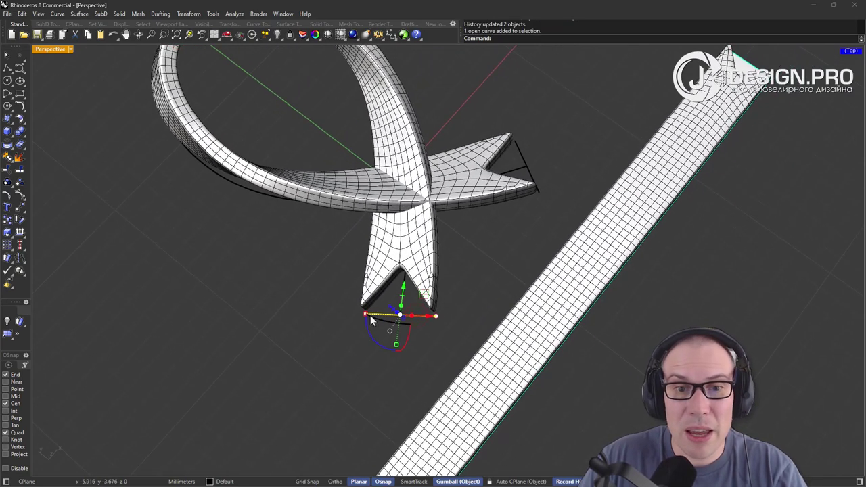
drag(363, 315, 348, 315)
right_drag(441, 272, 381, 306)
click(365, 295)
scroll(381, 305, up, 5)
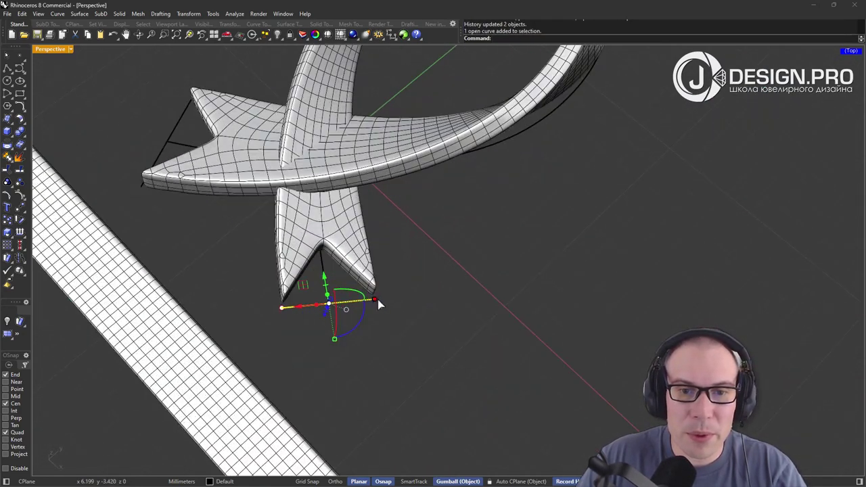
drag(377, 299, 392, 299)
scroll(393, 300, down, 5)
- Raise the mirrored end cross line above the loop curve's end and rotate it about 12° around its midpoint
right_drag(473, 226, 225, 322)
shift+right_drag(225, 323, 335, 300)
click(349, 336)
drag(336, 296, 278, 247)
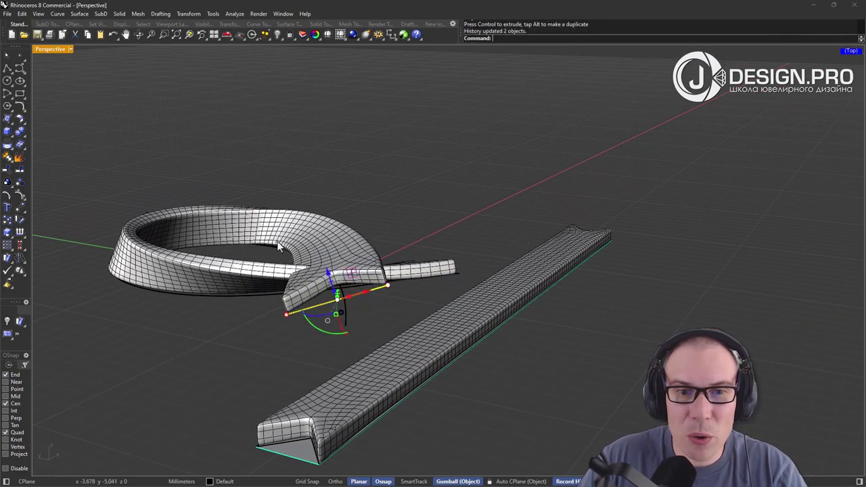
drag(327, 330, 317, 329)
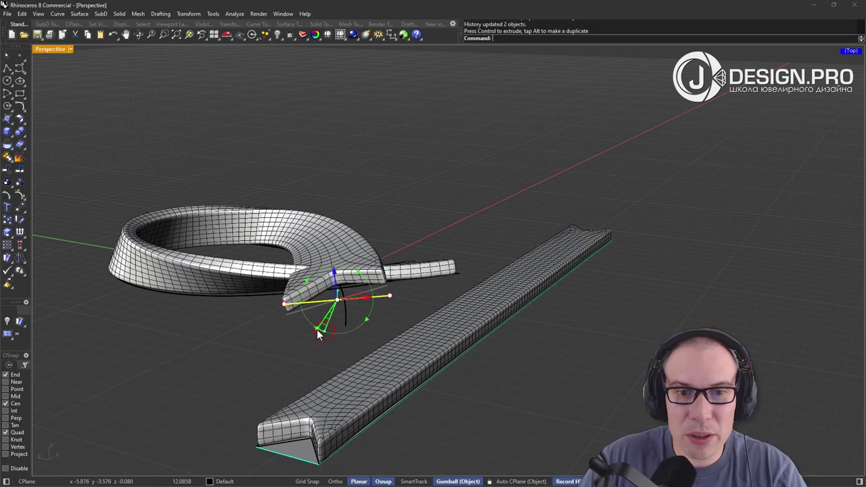
- Select the guide line at the end of the opposite ribbon tail
right_drag(451, 246, 451, 365)
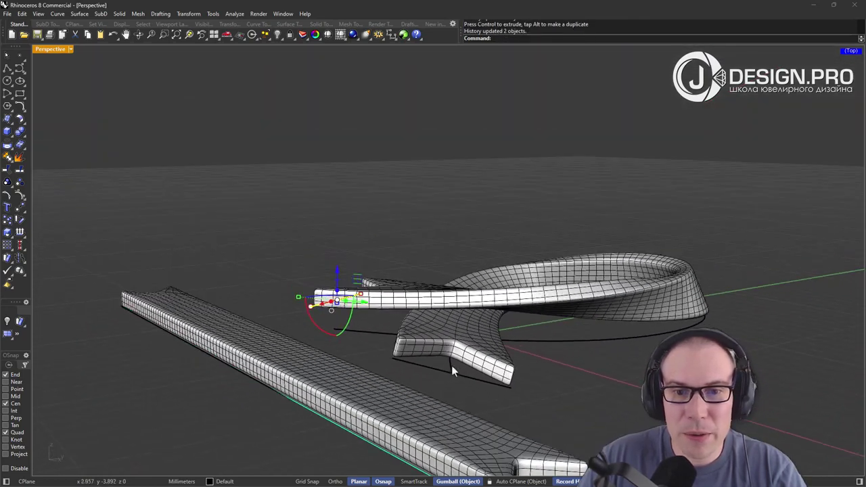
click(449, 376)
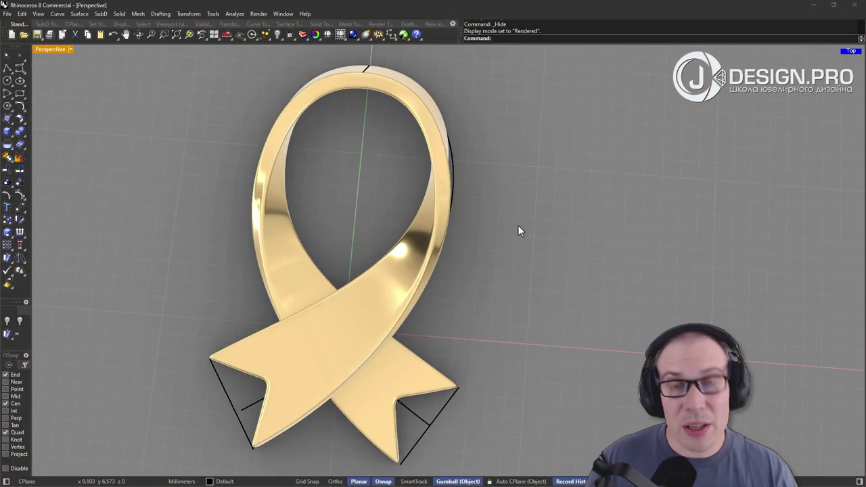
- Set the perspective viewport's display mode to Raytraced
click(50, 49)
click(57, 183)
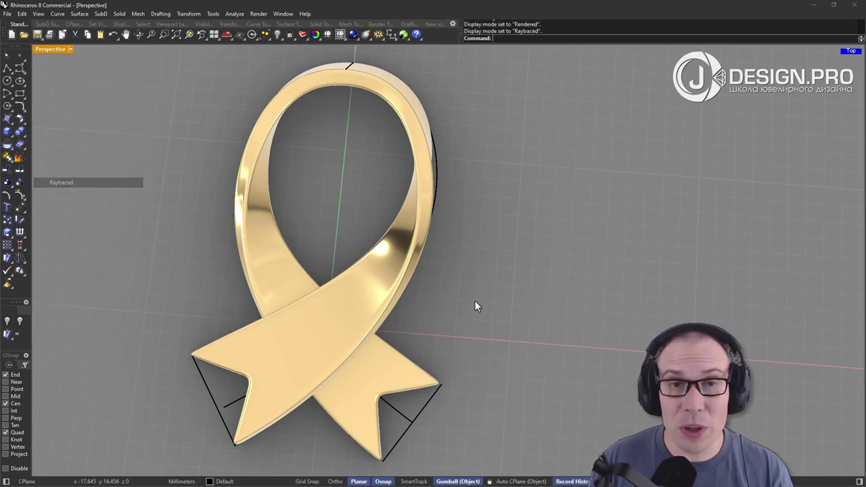